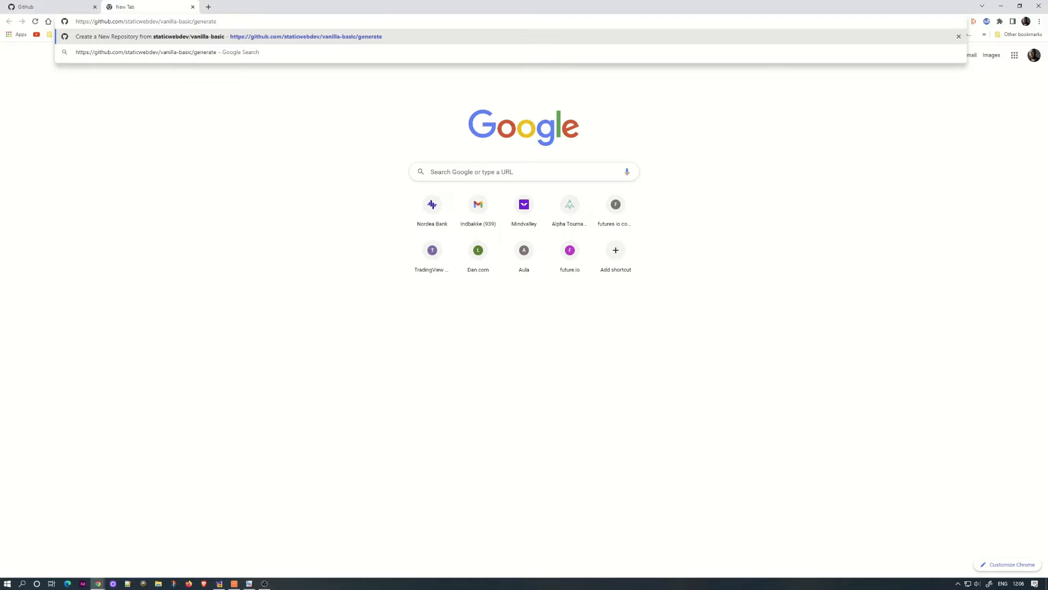
- Open the generator page for the staticwebdev/vanilla-basic template and set the owner to ValueWorkx and the repository name to MainSite
key("Return")
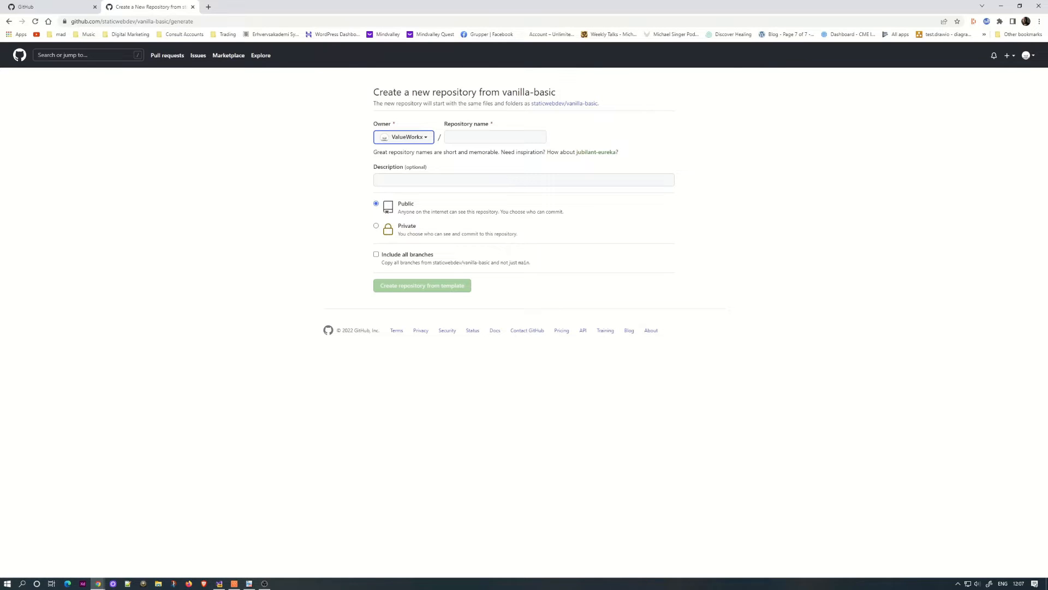
left_click(404, 137)
left_click(412, 152)
left_click(495, 137)
type("MainS")
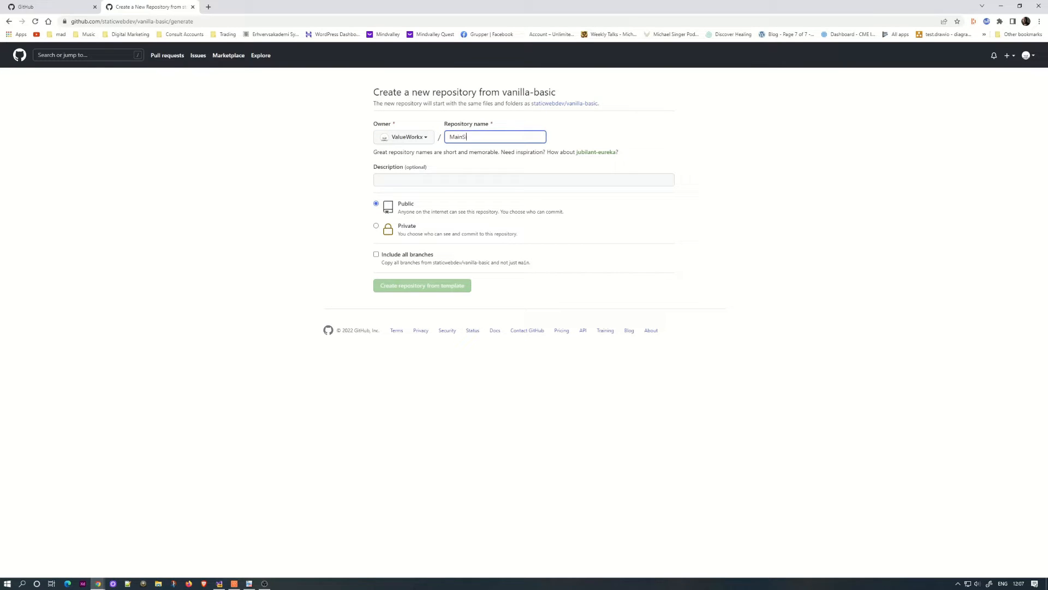
type("ite")
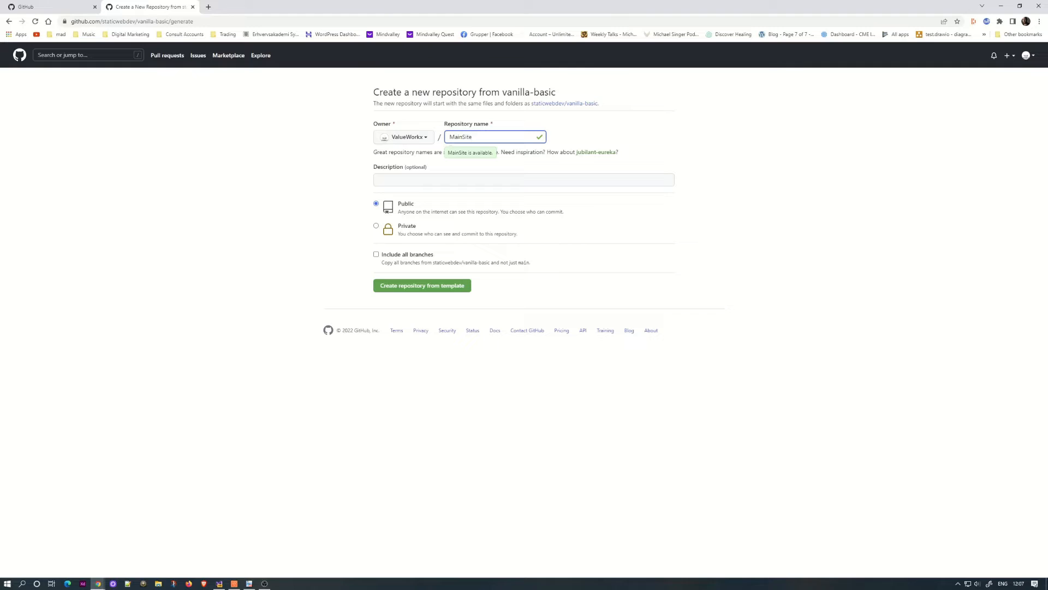
- Create the repository as private with the description "Vanilla MS Static Webapps template", and open its src folder
left_click(524, 179)
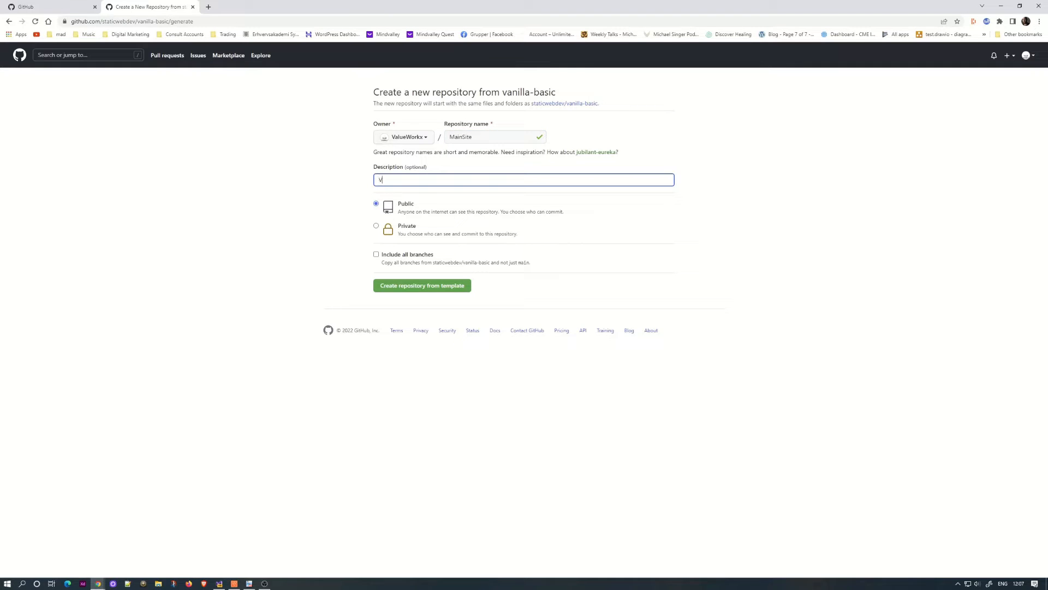
type("Vanilla MS Static Webapps template")
left_click(376, 225)
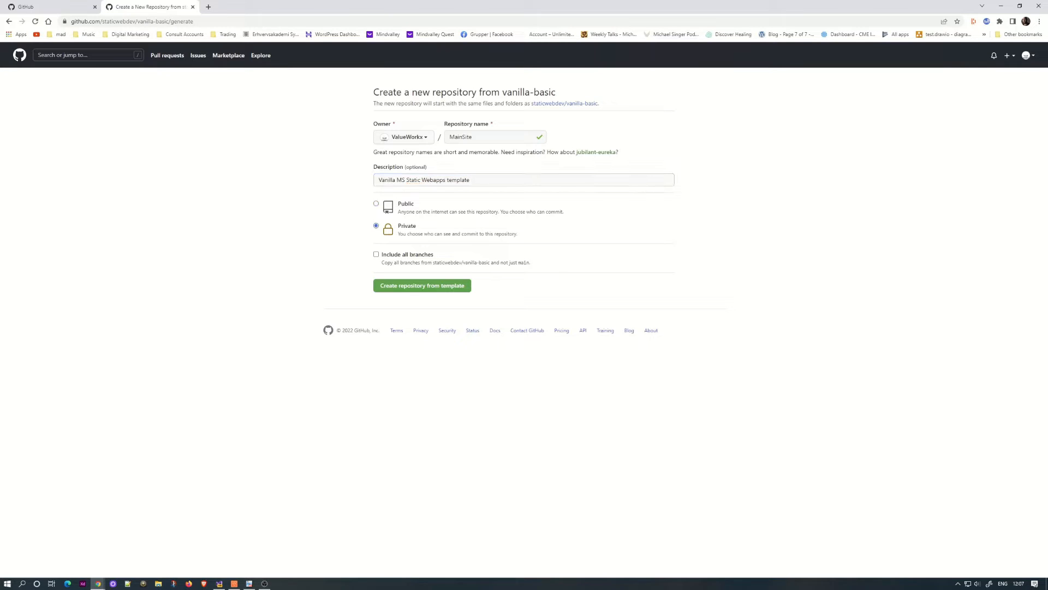
left_click(422, 285)
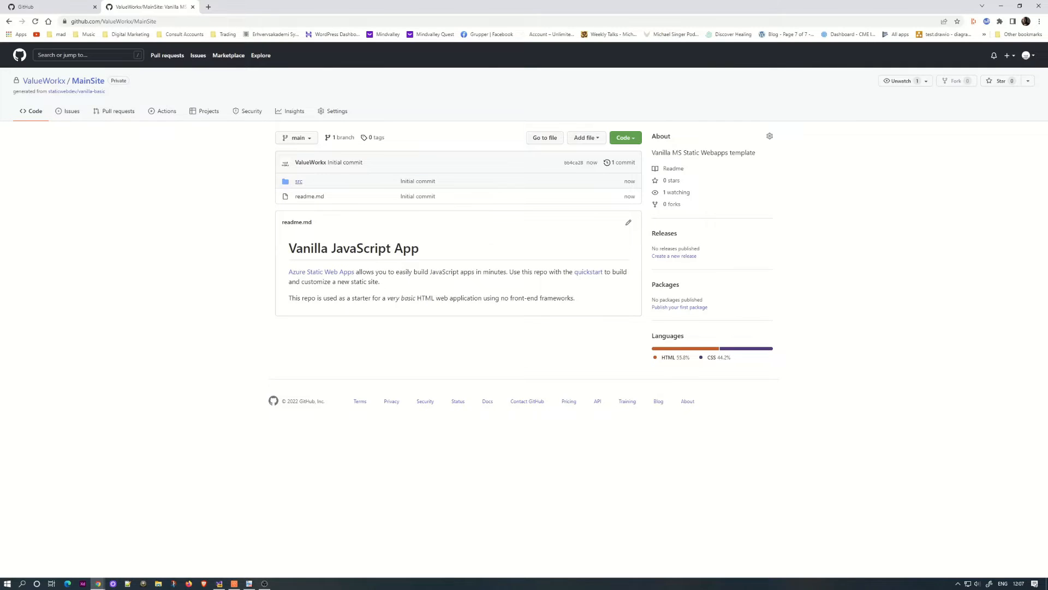
left_click(299, 181)
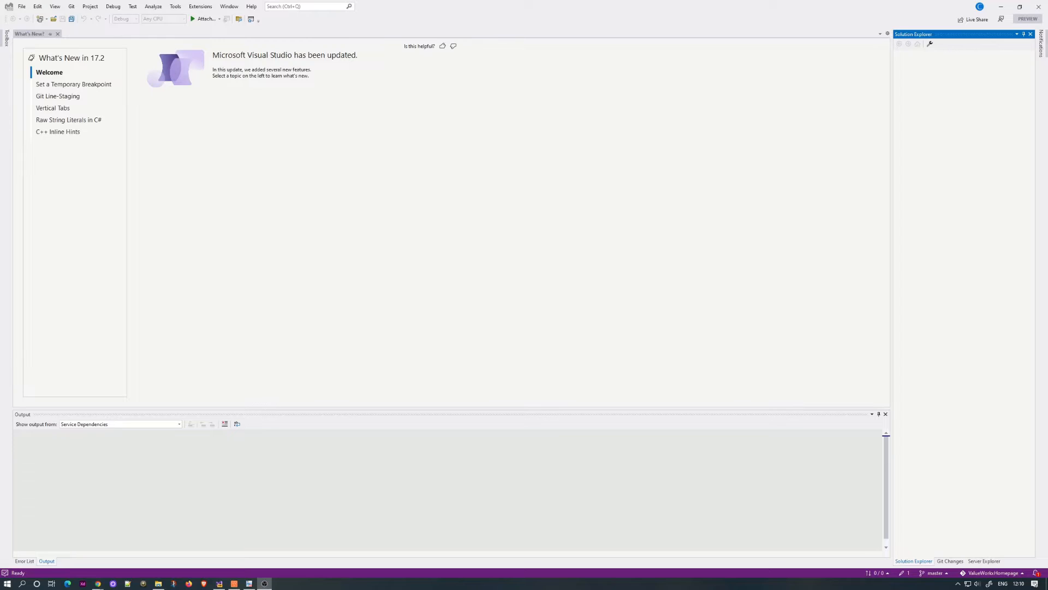
left_click(72, 6)
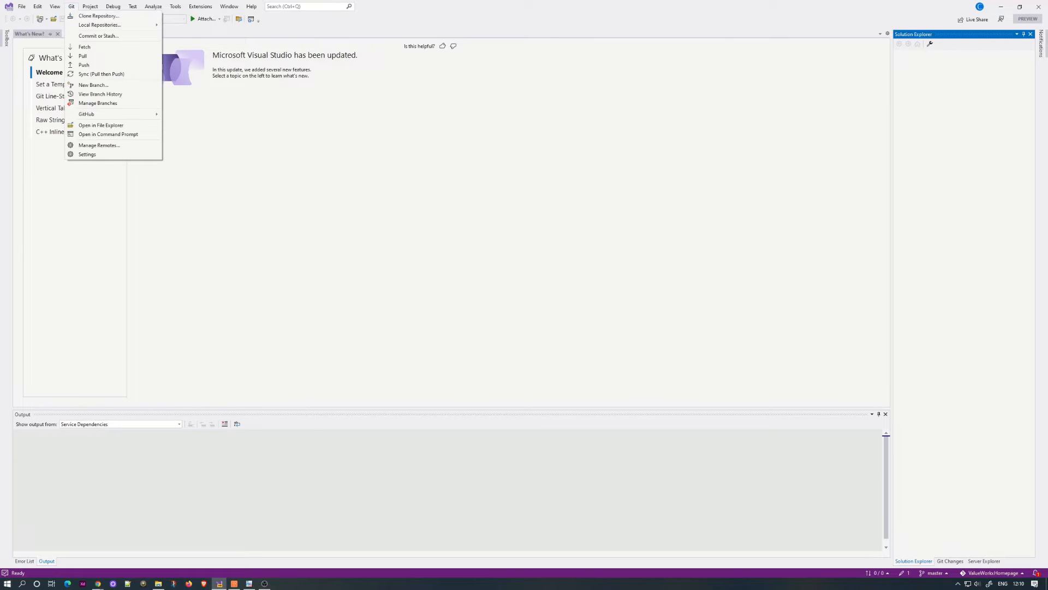
left_click(96, 15)
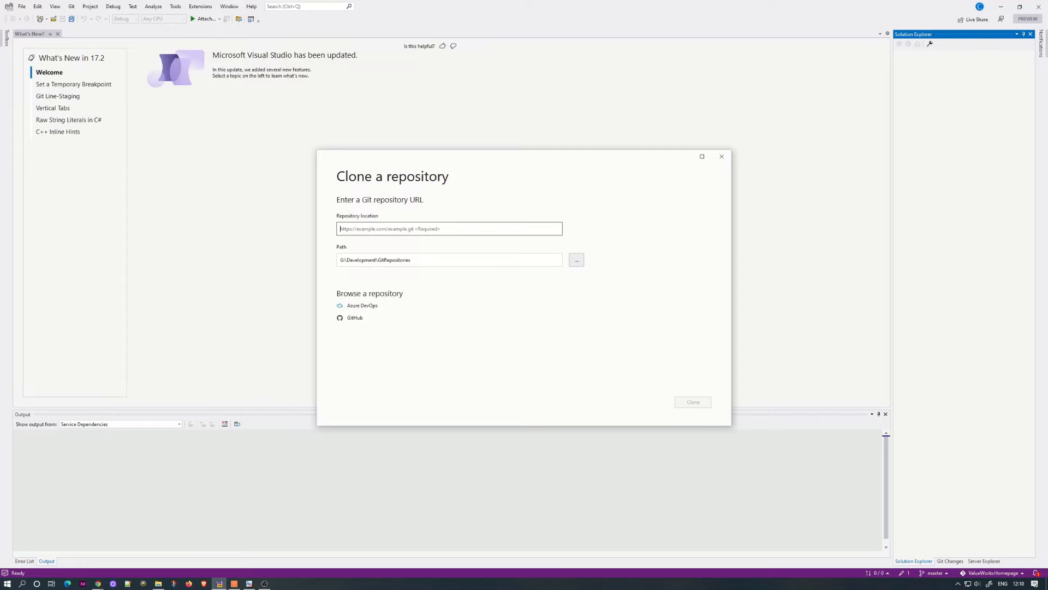
left_click(98, 583)
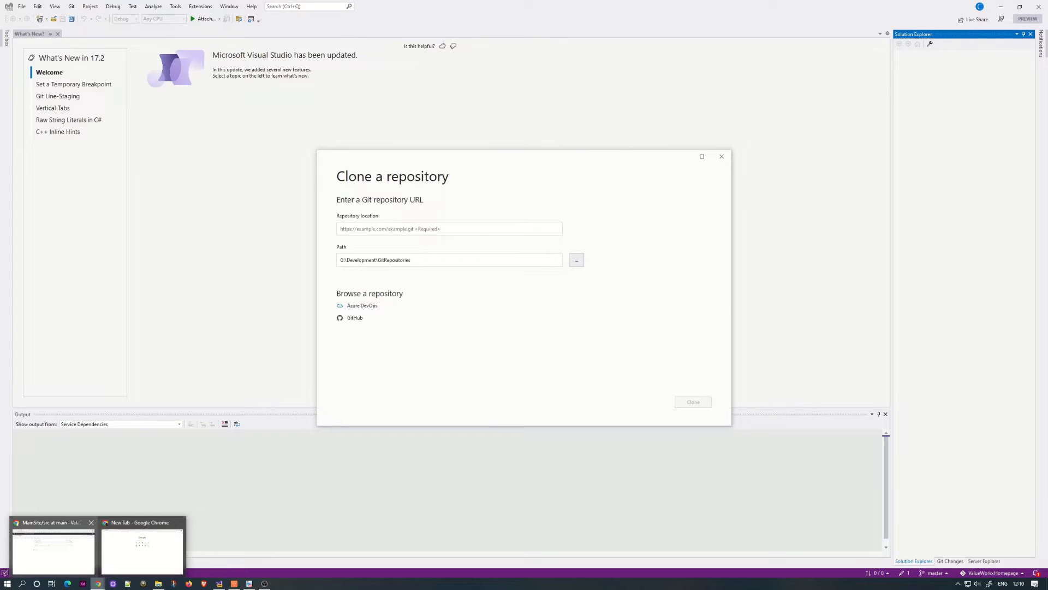
left_click(53, 548)
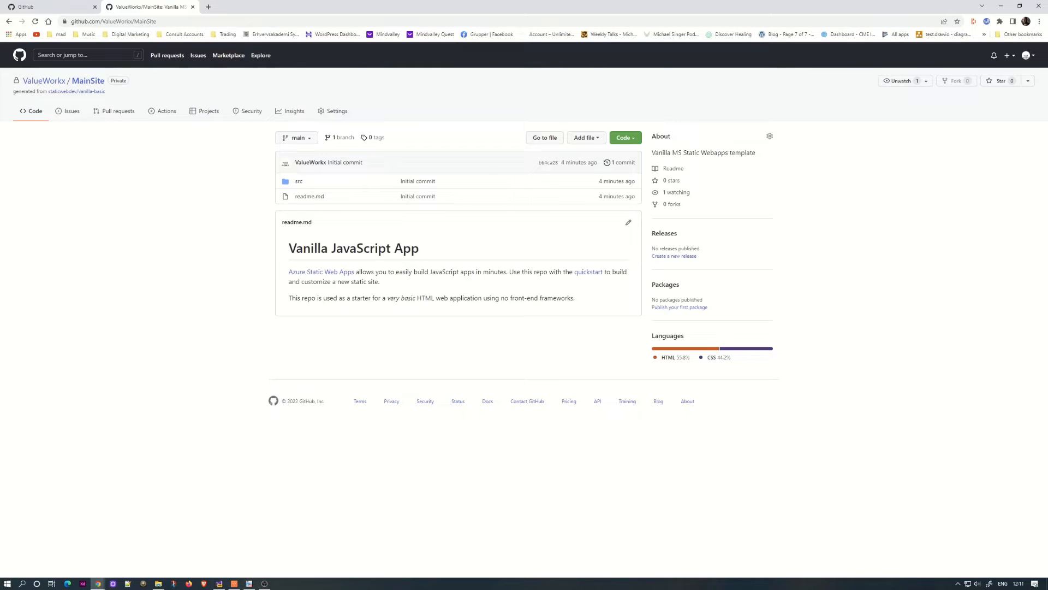
key("ctrl+l")
key("ctrl+c")
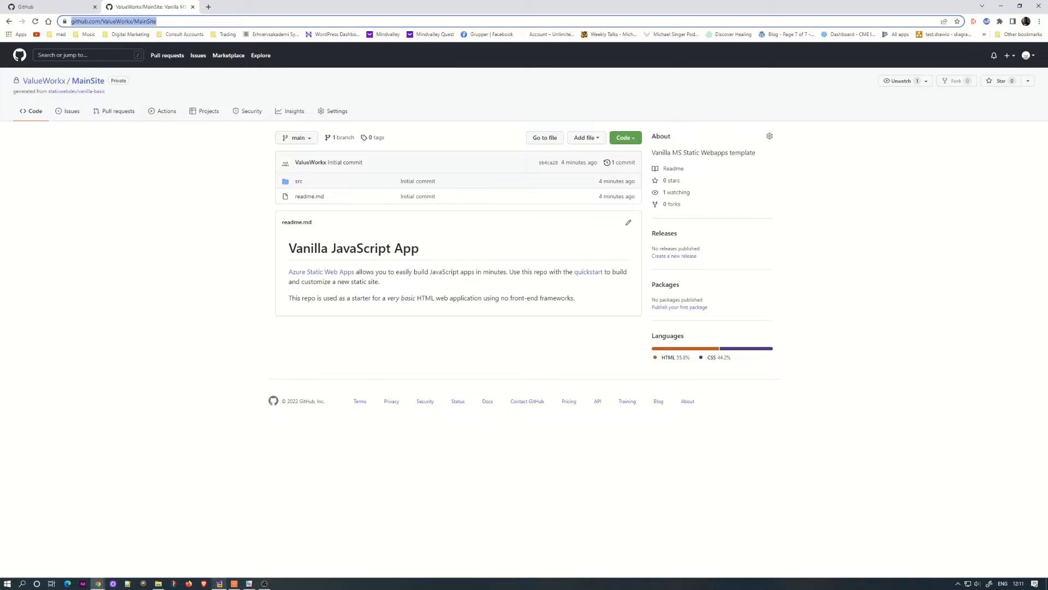
left_click(219, 584)
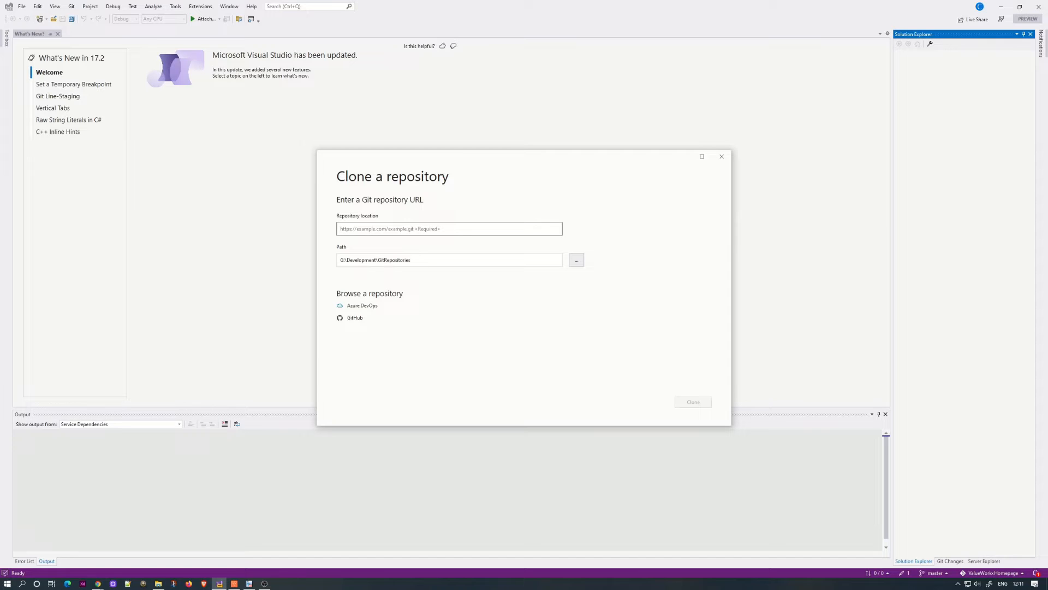
key("ctrl+v")
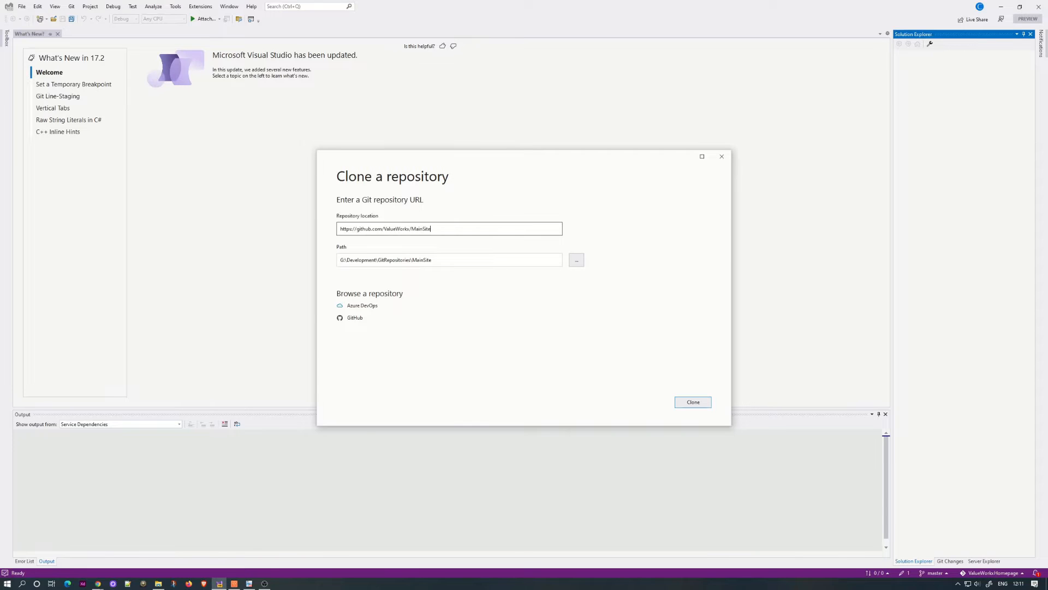
- Set the clone path to G:\Development\MainSite and clone the repository
left_click(417, 259)
key("BackSpace")
key("BackSpace")
key("BackSpace")
key("BackSpace")
key("BackSpace")
key("BackSpace")
key("BackSpace")
key("BackSpace")
key("BackSpace")
key("BackSpace")
key("BackSpace")
key("BackSpace")
key("BackSpace")
key("BackSpace")
key("BackSpace")
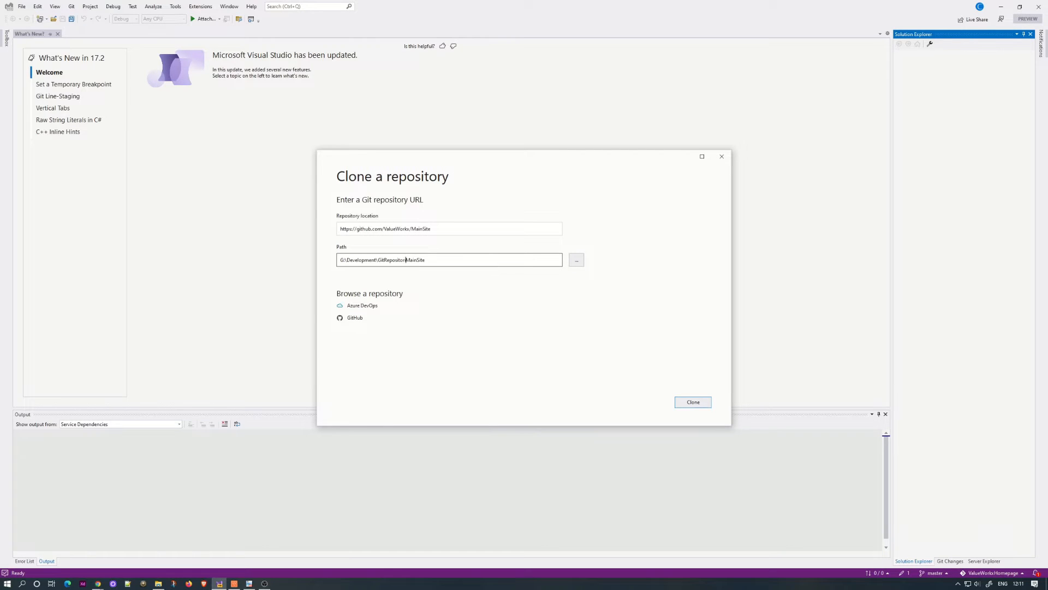
key("BackSpace")
key("Return")
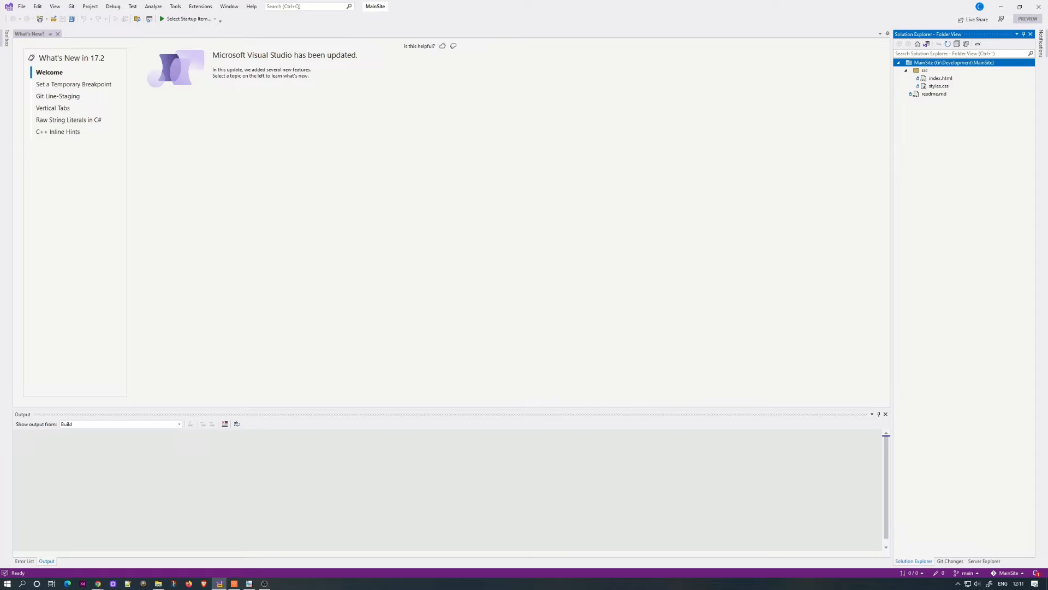
- Open src/index.html and replace its contents with the copied PathSoft HTML5 template code, saving the file
left_click(940, 78)
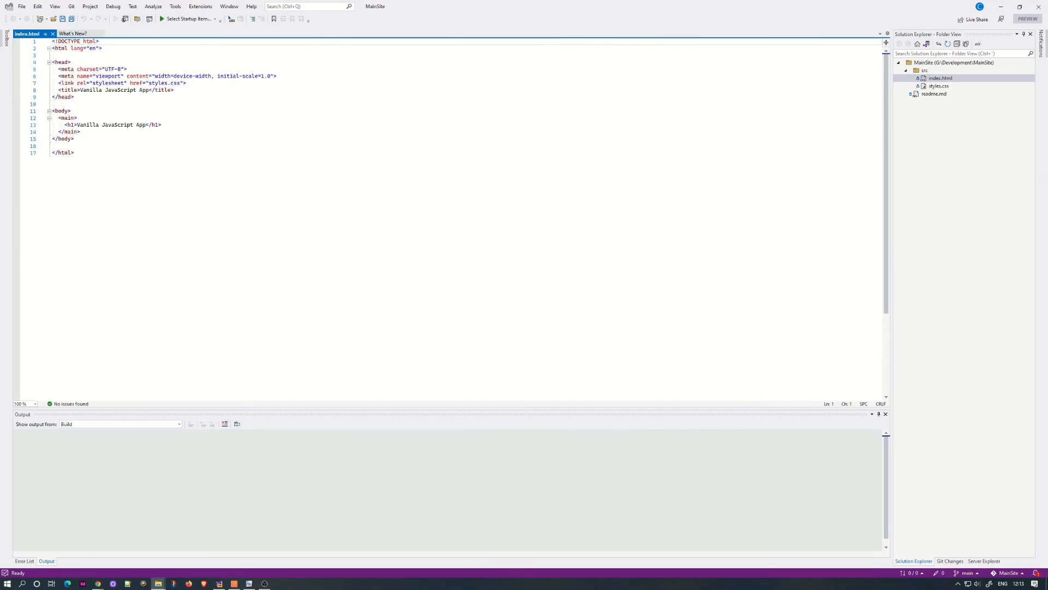
key("ctrl+v")
key("ctrl+F4")
left_click(531, 334)
left_click_drag(886, 376, 886, 59)
scroll(448, 219, "down", 3)
- Add a folder named assets inside the src folder
right_click(925, 70)
left_click(884, 89)
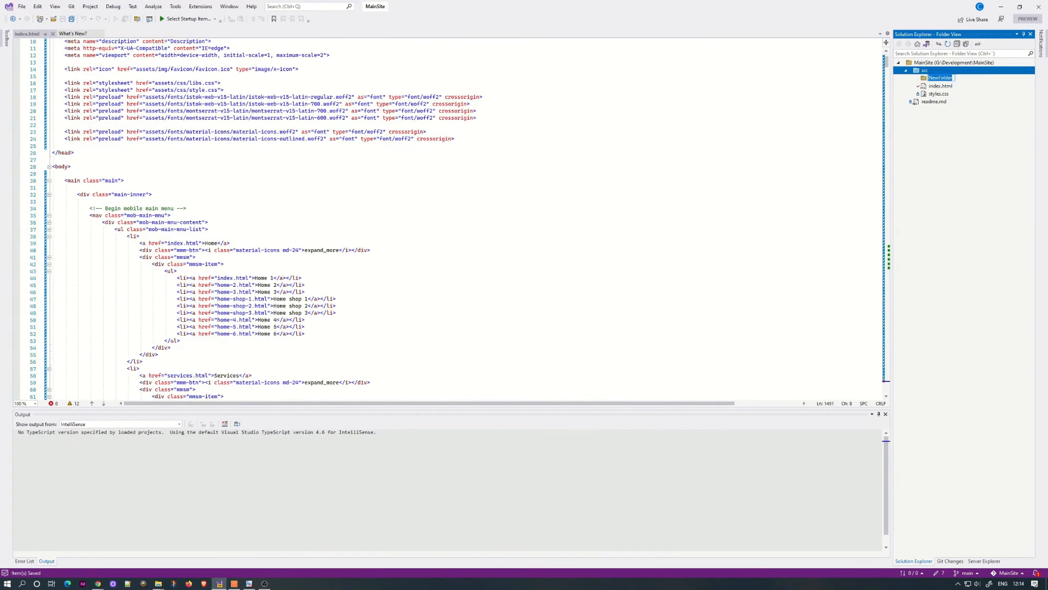
type("assets")
key("Return")
- Add two subfolders named fonts and css inside the assets folder
right_click(935, 78)
type("fonts")
key("Return")
right_click(932, 78)
left_click(884, 103)
type("css")
key("Return")
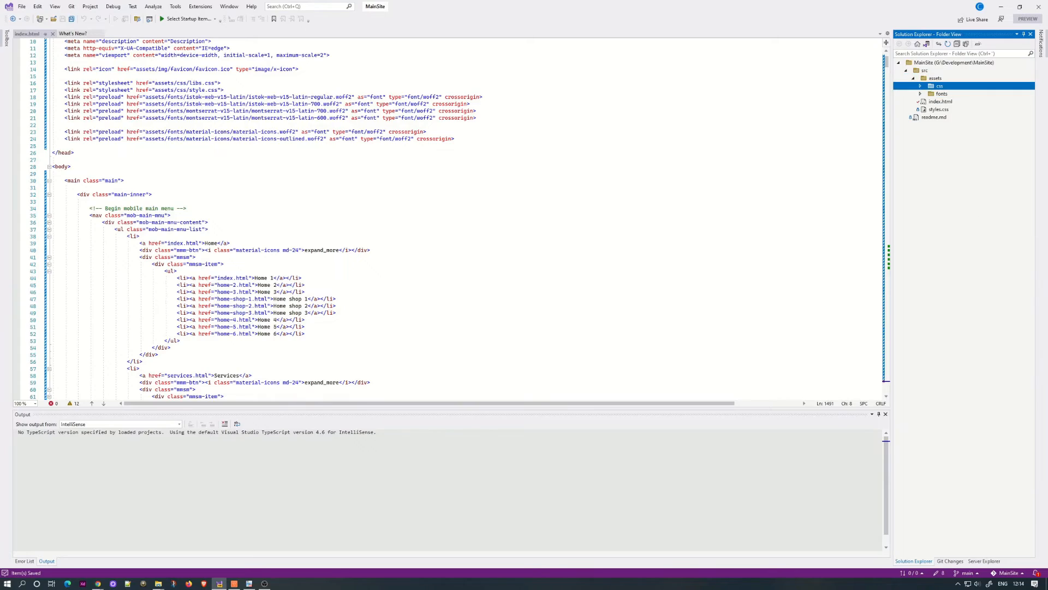
- Add a subfolder named img inside the assets folder
scroll(447, 218, "up", 2)
right_click(931, 78)
left_click(884, 102)
type("img")
scroll(447, 218, "down", 20)
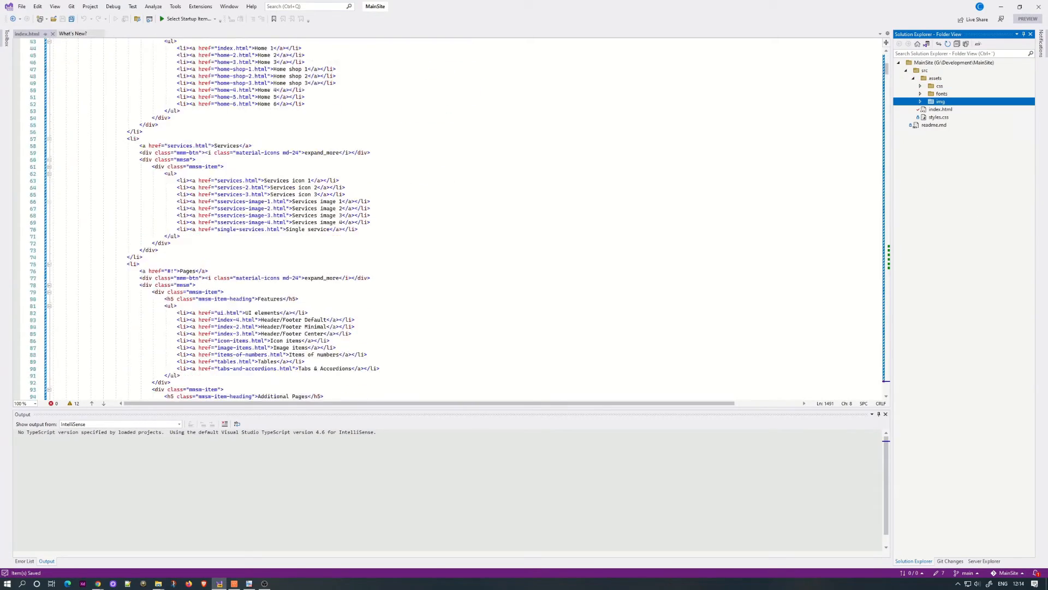
- Add subfolders named libs and js inside the assets folder, matching the script paths referenced in index.html
scroll(448, 218, "down", 20)
scroll(448, 219, "up", 5)
right_click(928, 78)
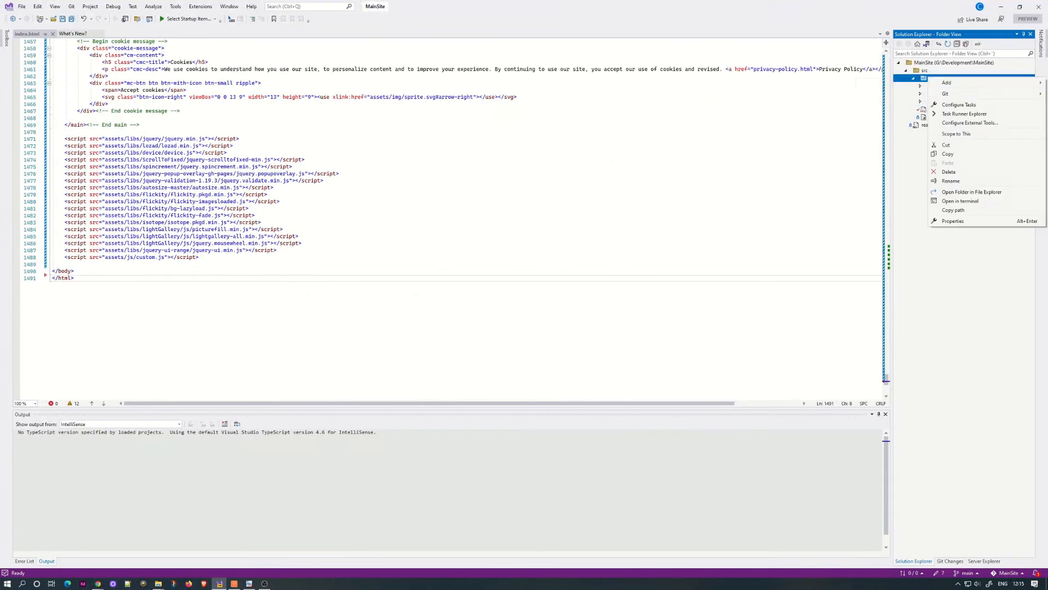
left_click(884, 103)
type("libs")
key("Return")
right_click(928, 78)
left_click(885, 102)
type("js")
key("Return")
- Copy the template's script content from File Explorer and paste it into the assets/js folder
scroll(448, 218, "up", 17)
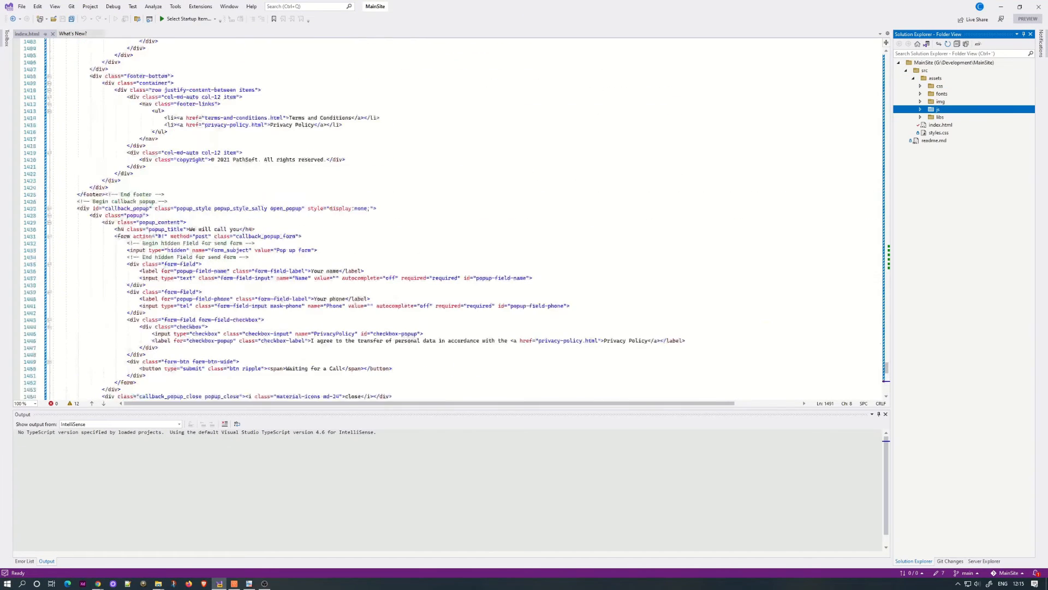
scroll(448, 218, "down", 18)
left_click(448, 328)
left_click(158, 584)
left_click(938, 109)
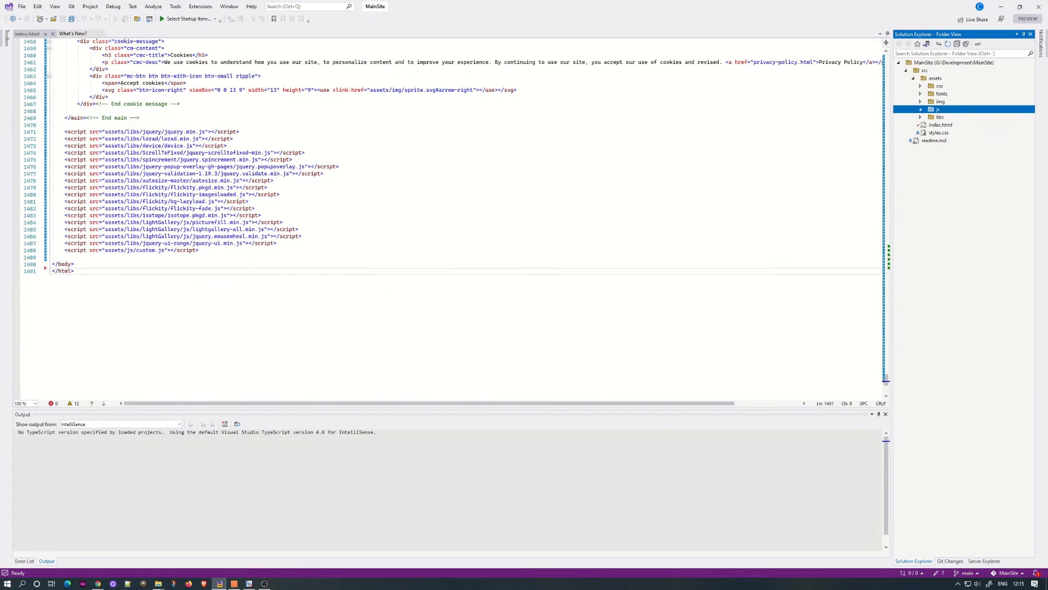
key("ctrl+v")
- Copy the jquery and lozad library folders from File Explorer into the assets/libs folder
key("alt+Tab")
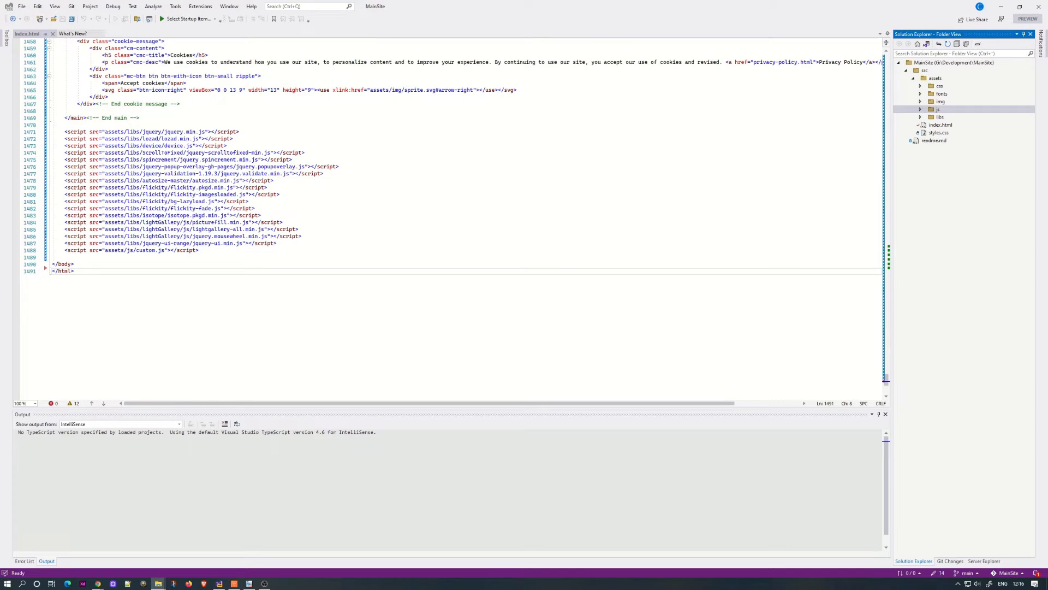
left_click(939, 117)
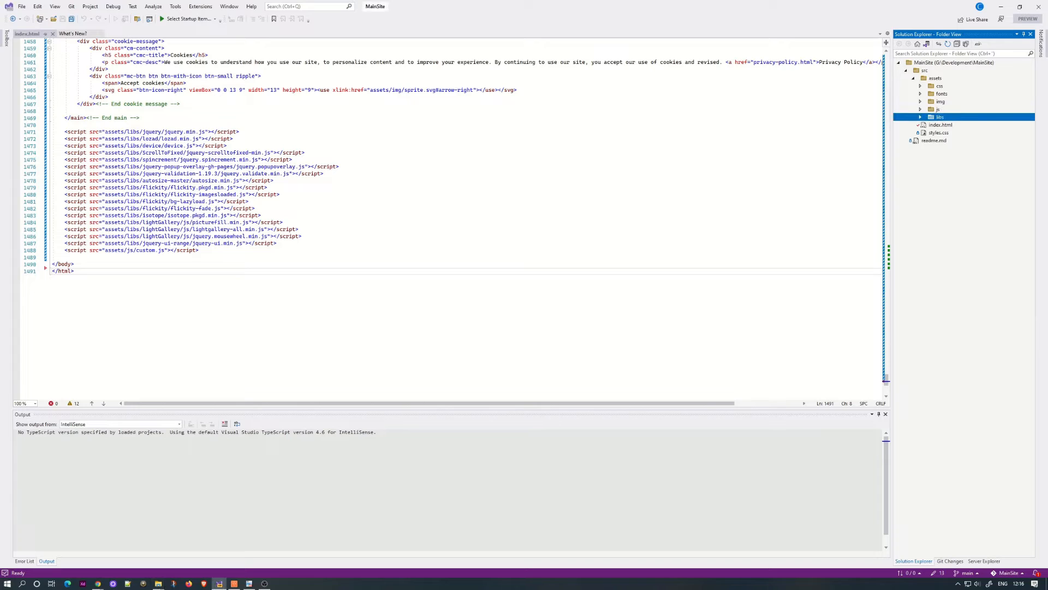
key("ctrl+v")
key("alt+Tab")
left_click(939, 117)
key("ctrl+v")
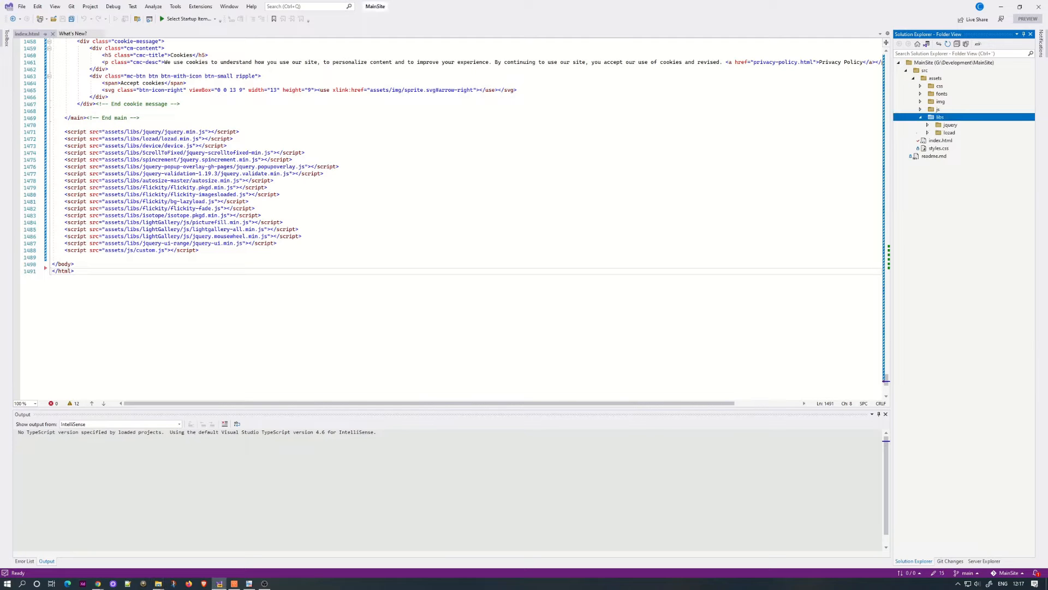
- Copy the device and ScrollToFixed library folders from File Explorer into assets/libs
key("alt+Tab")
key("alt+Tab")
key("ctrl+v")
key("alt+Tab")
key("alt+Tab")
key("ctrl+v")
- Copy the spincrement, jquery-popup-overlay-gh-pages and jquery-validation-1.19.3 folders from File Explorer into assets/libs
key("alt+Tab")
key("alt+Tab")
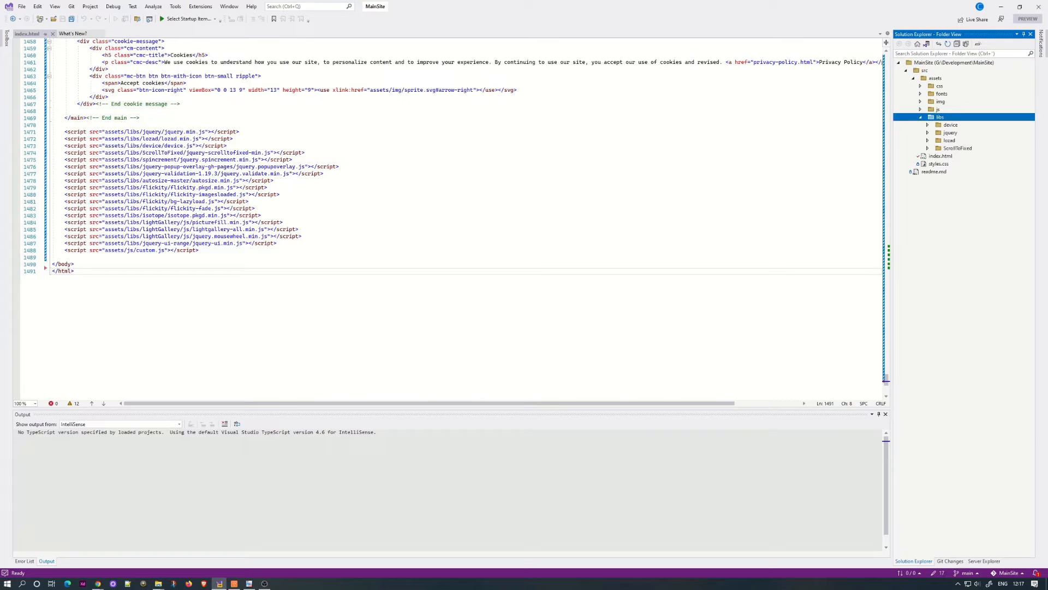
key("ctrl+v")
key("alt+Tab")
key("alt+Tab")
key("ctrl+v")
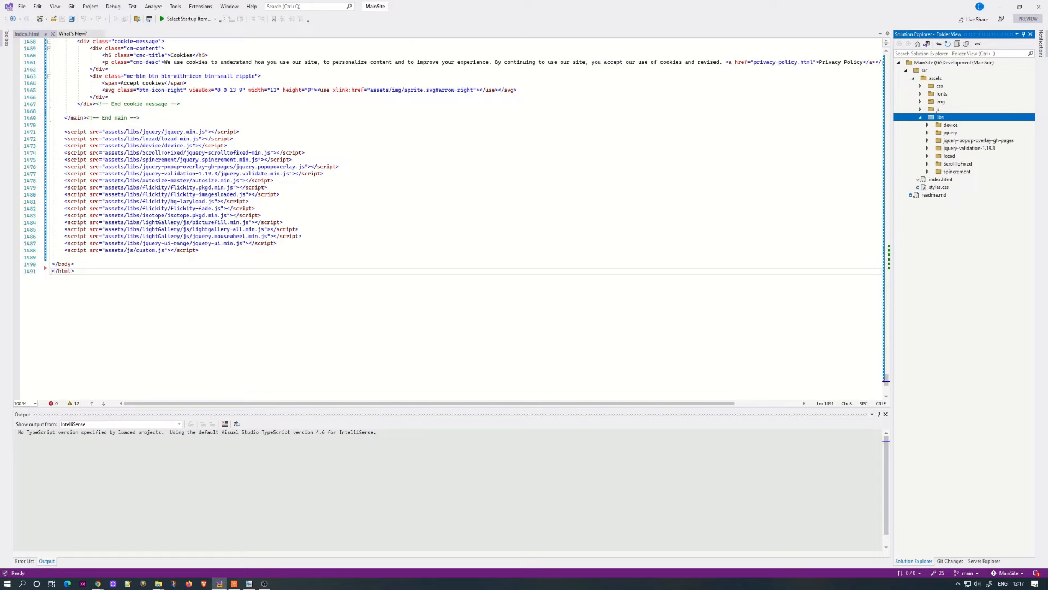
- Copy the autosize-master, flickity, isotope and lightGallery library folders from File Explorer into assets/libs
key("alt+Tab")
key("alt+Tab")
key("ctrl+v")
key("alt+Tab")
key("alt+Tab")
key("ctrl+v")
key("alt+Tab")
key("alt+Tab")
key("ctrl+v")
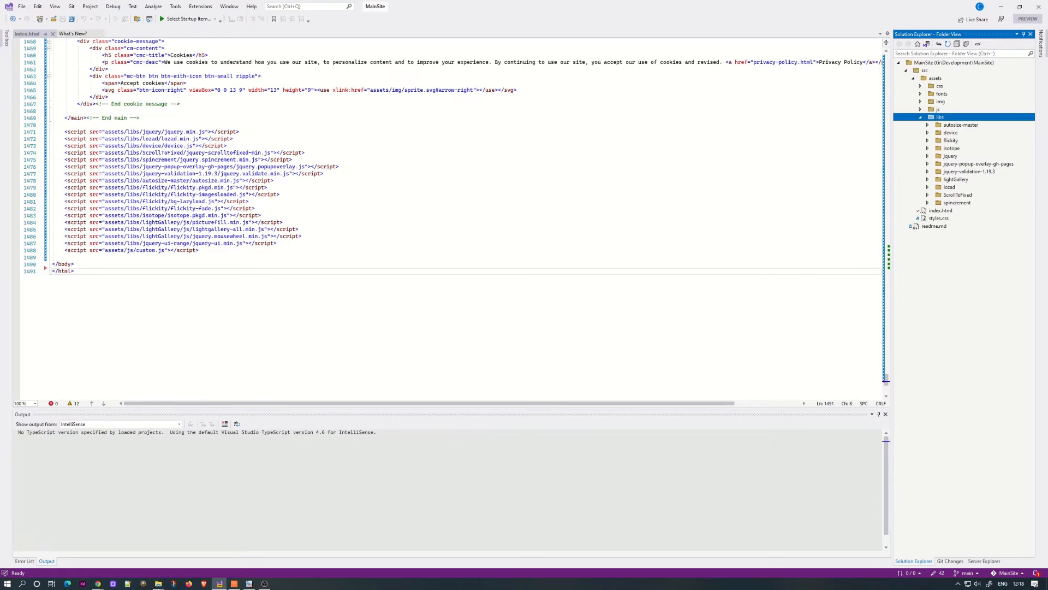
- Copy the jquery-ui-range library folder from File Explorer into assets/libs
key("alt+Tab")
key("alt+Tab")
key("ctrl+v")
- Copy the favicon folder referenced in the head of index.html from File Explorer into assets/img
left_click_drag(886, 380, 886, 60)
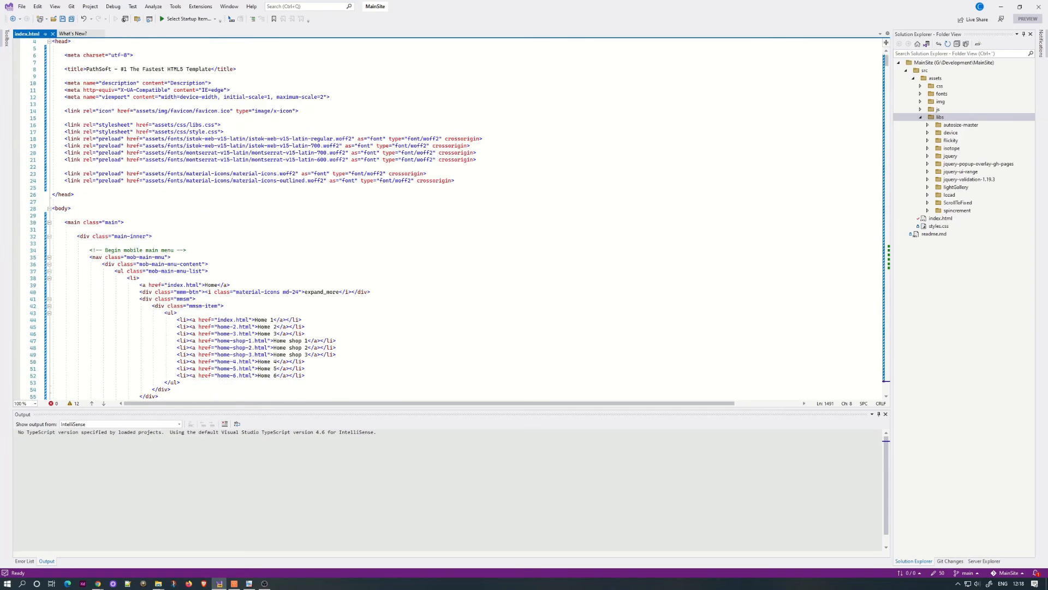
scroll(448, 219, "up", 1)
key("alt+Tab")
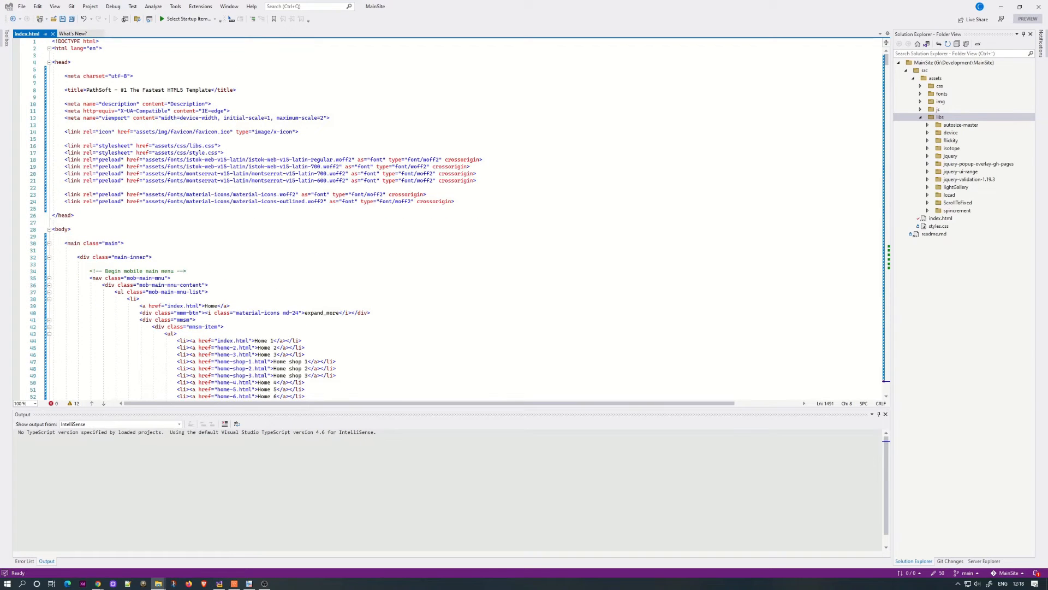
left_click(940, 101)
key("ctrl+v")
- Copy the stylesheets libs.css and style.css from File Explorer into the assets/css folder
key("alt+Tab")
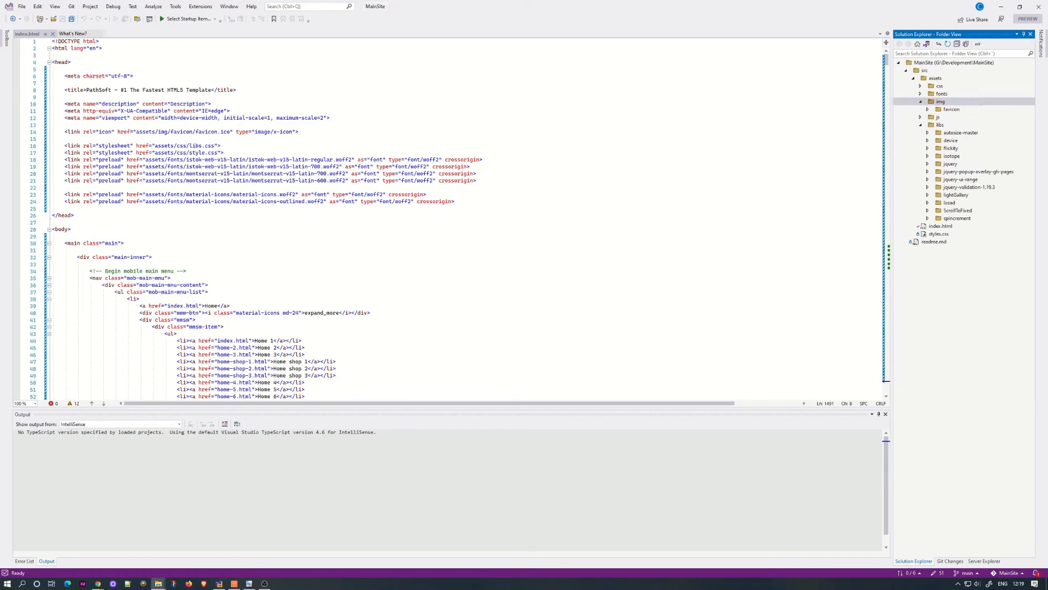
left_click(939, 86)
key("ctrl+v")
- Copy the istok-web-v15-latin, material-icons and montserrat-v15-latin font folders from File Explorer into assets/fonts
key("alt+Tab")
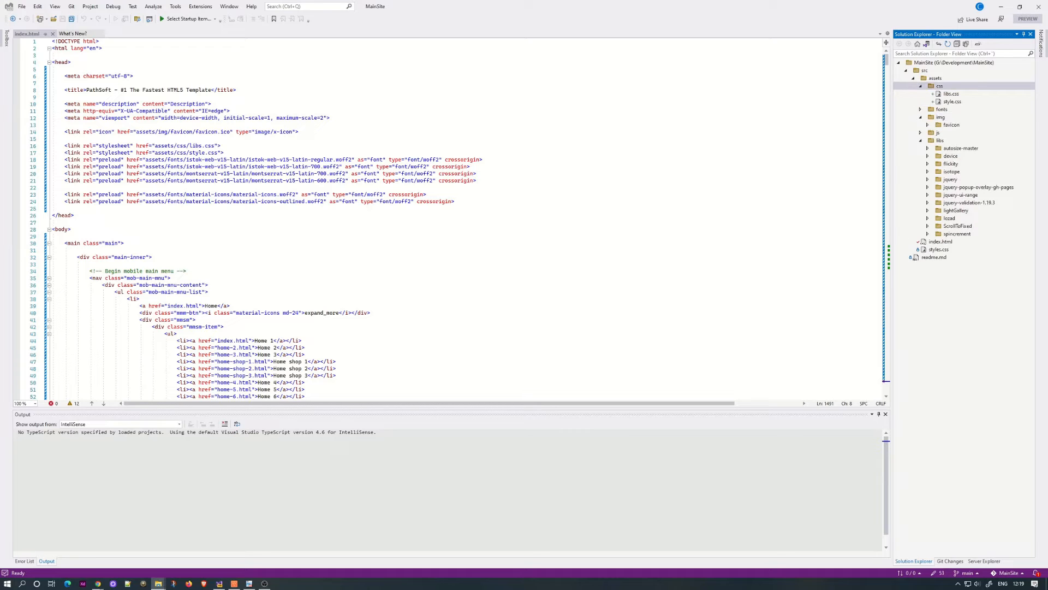
left_click(942, 109)
key("ctrl+v")
scroll(448, 218, "down", 20)
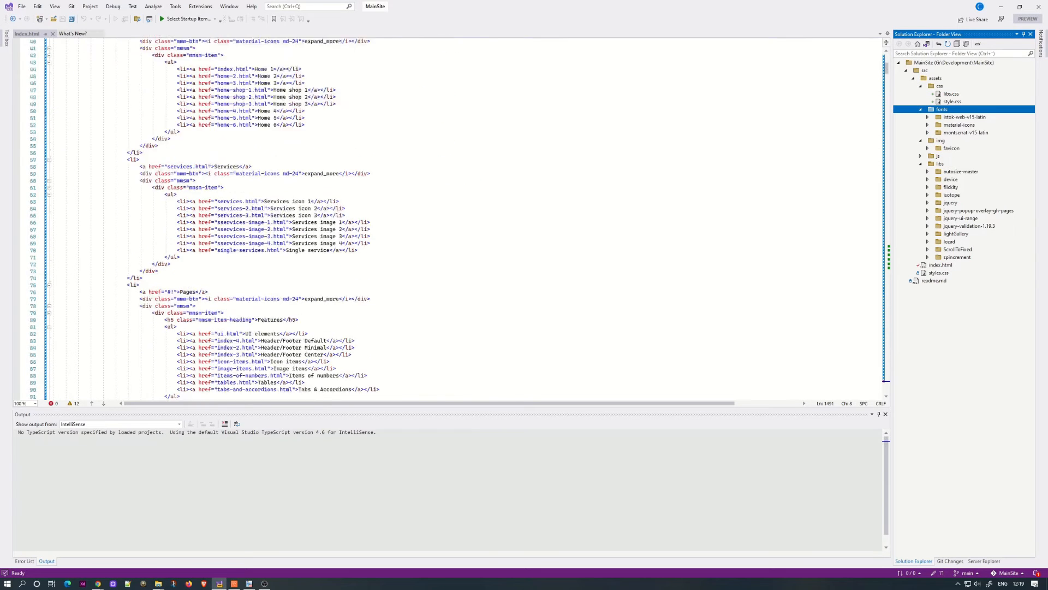
key("alt+Tab")
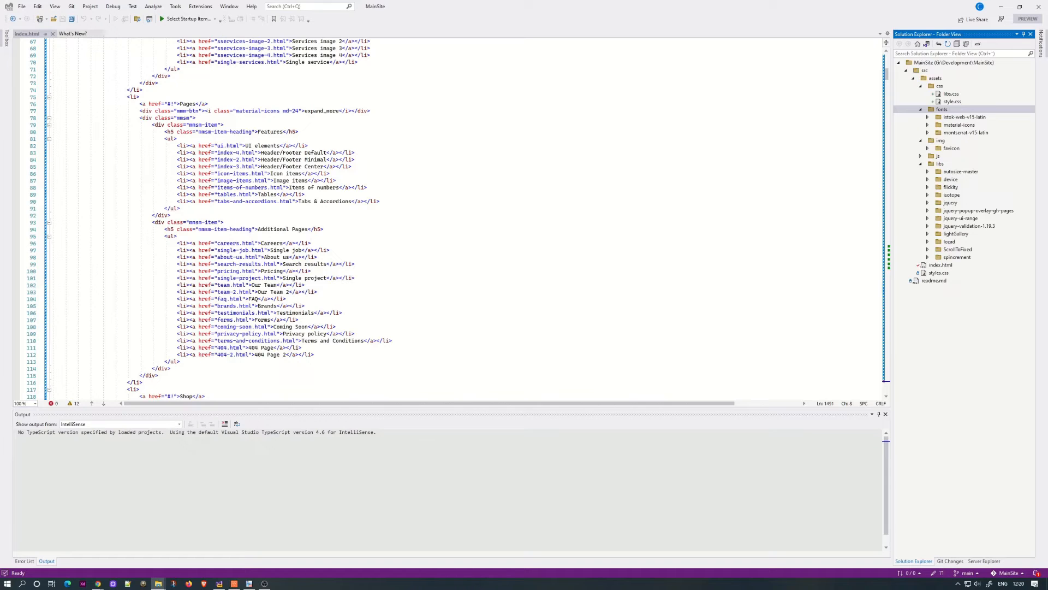
- Copy the template's image files and the brands, shop and svg-icons folders from File Explorer into assets/img
left_click(941, 141)
key("alt+Tab")
left_click(941, 140)
key("ctrl+v")
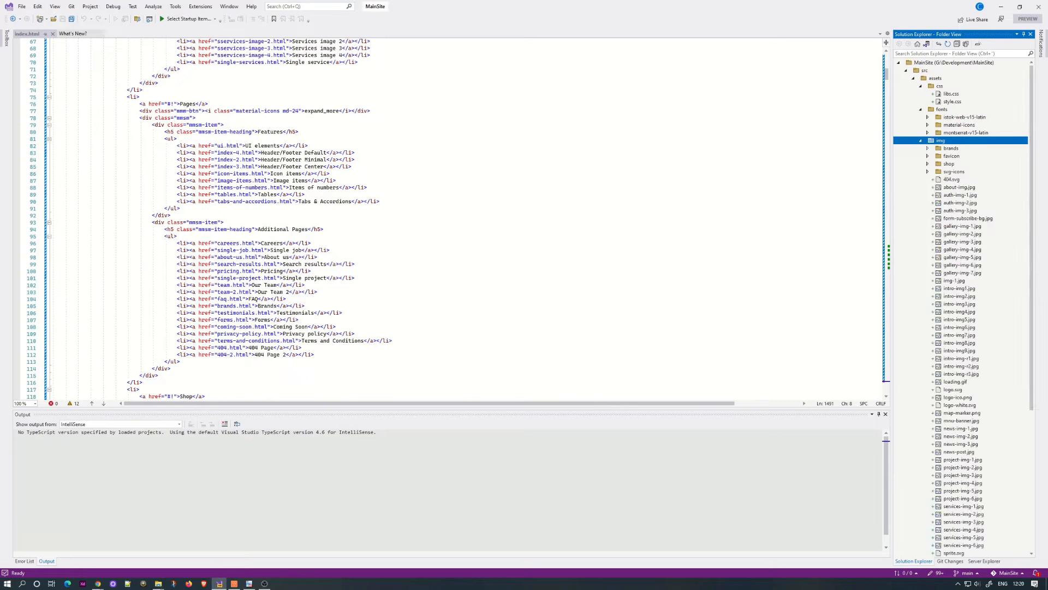
left_click(921, 140)
- Try to run index.html with Current Document as the startup item
key("F5")
key("Return")
right_click(940, 256)
left_click(215, 19)
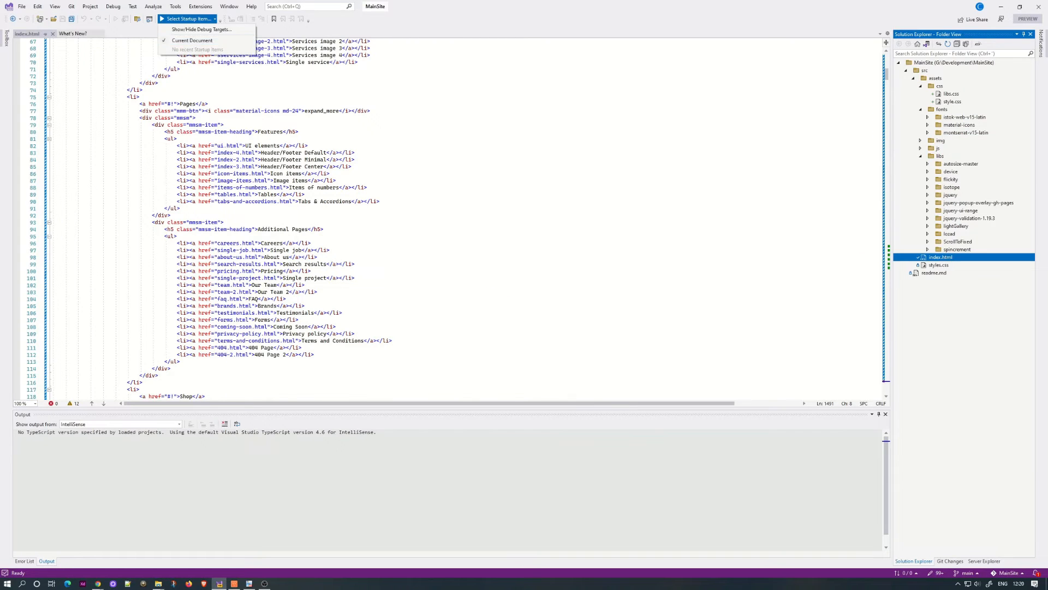
left_click(27, 34)
scroll(448, 218, "up", 16)
key("F5")
key("Return")
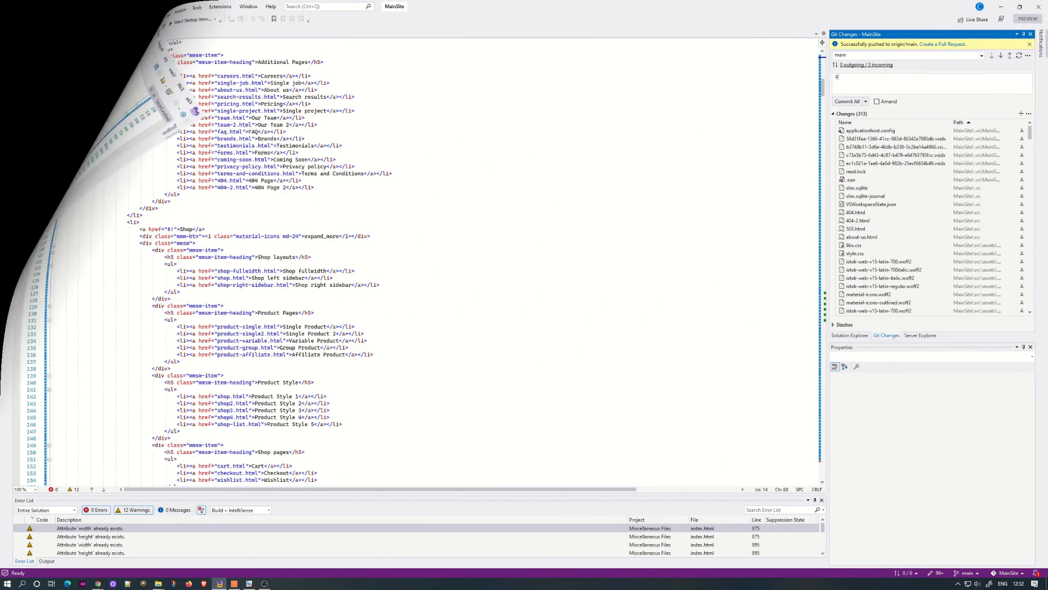
- Commit all changes with the message "Full Website Setup" and push the main branch to the remote repository
type("Full W")
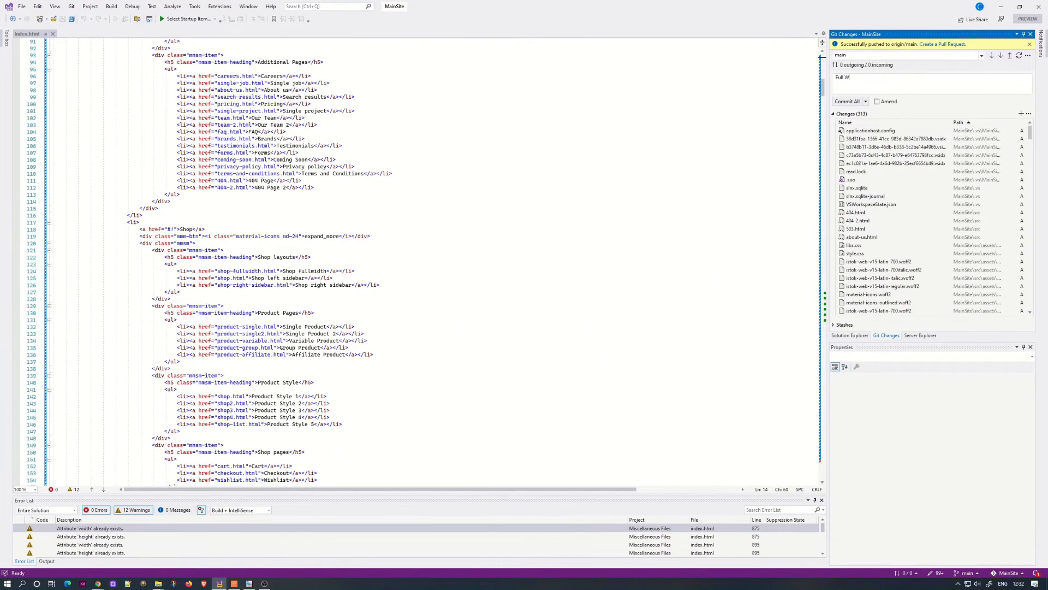
type("ebsite Setup")
left_click(847, 102)
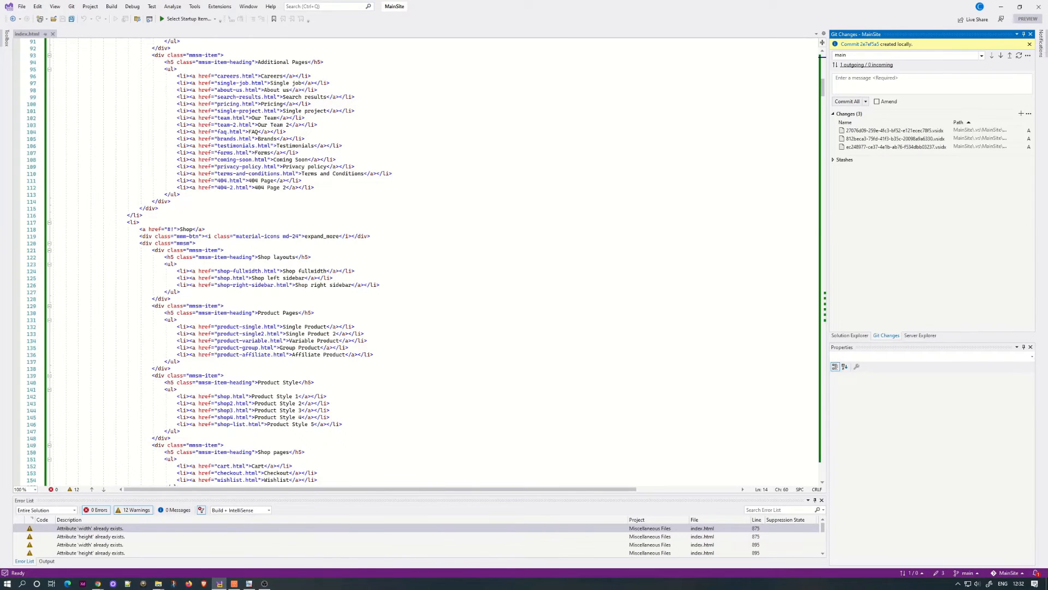
left_click(1029, 44)
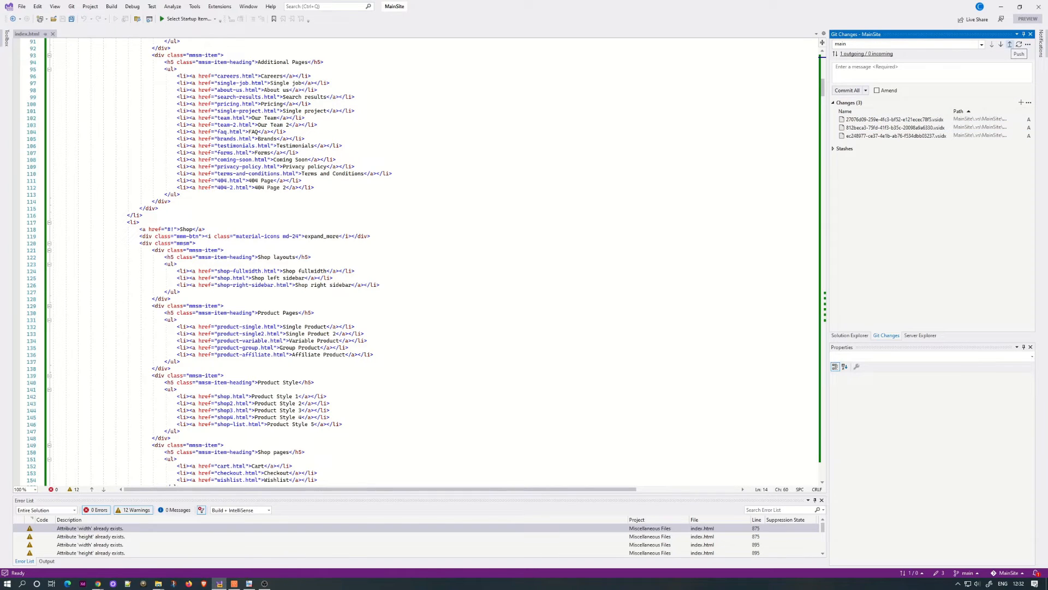
left_click(1009, 44)
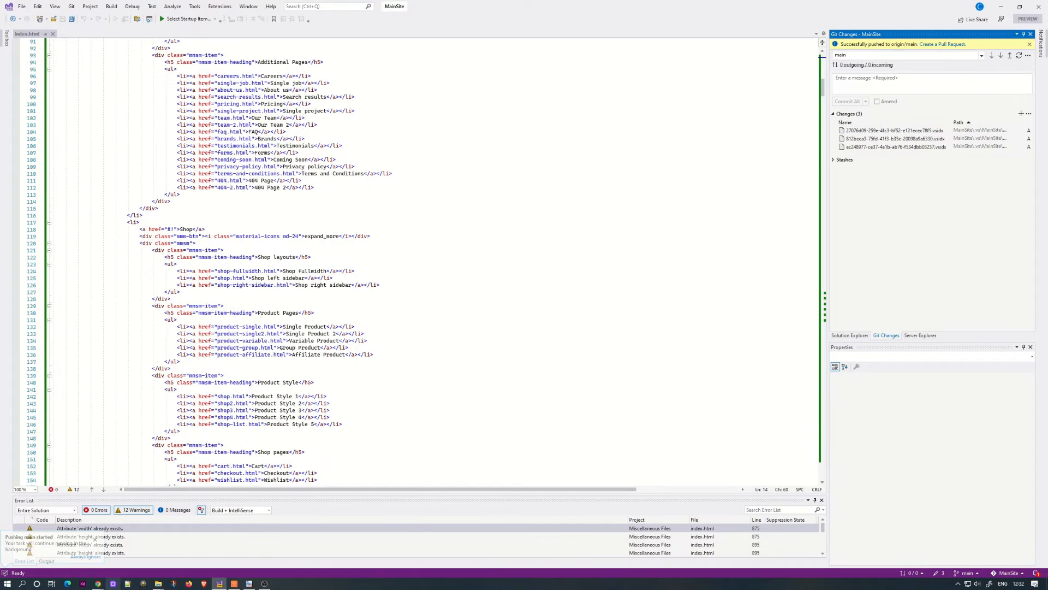
- Switch to the MainSite repository on GitHub in Chrome, reload it and examine the pushed files in src and src/assets
mouse_move(98, 583)
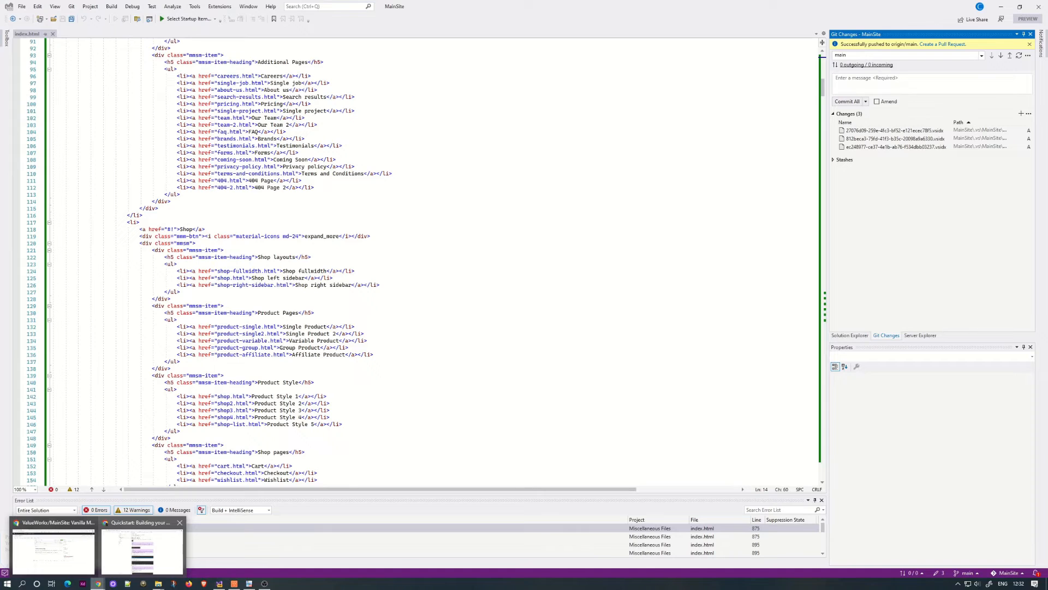
left_click(53, 549)
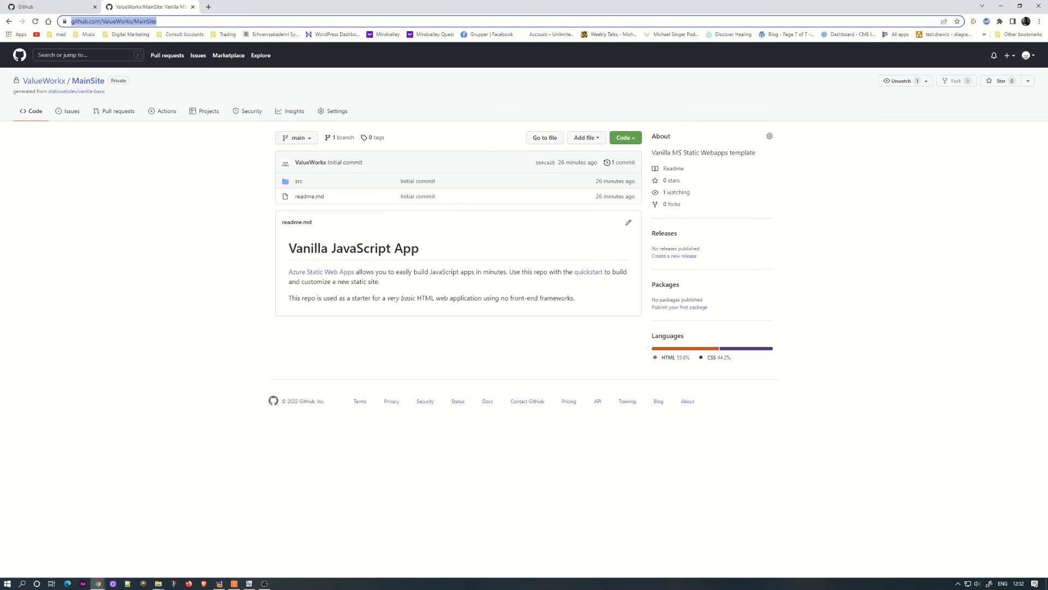
key("Return")
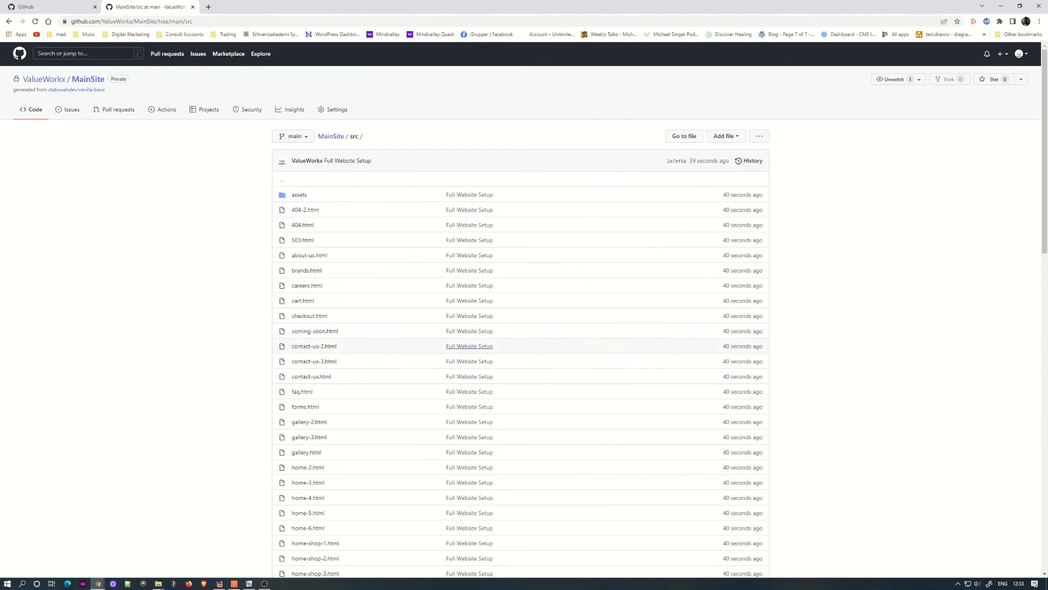
scroll(470, 355, "down", 9)
scroll(491, 224, "up", 9)
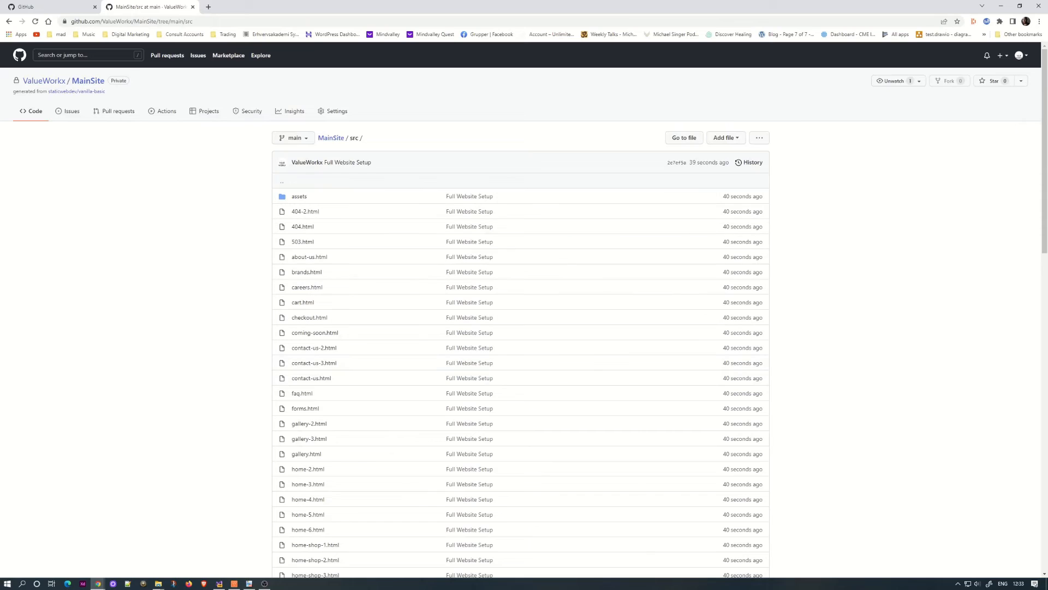
left_click(300, 197)
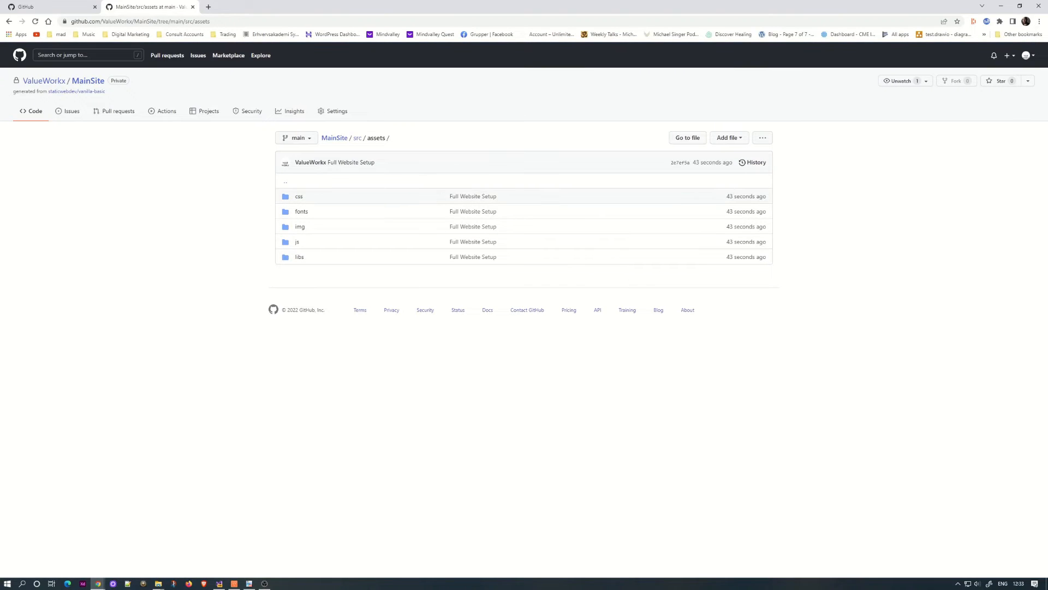
left_click(357, 138)
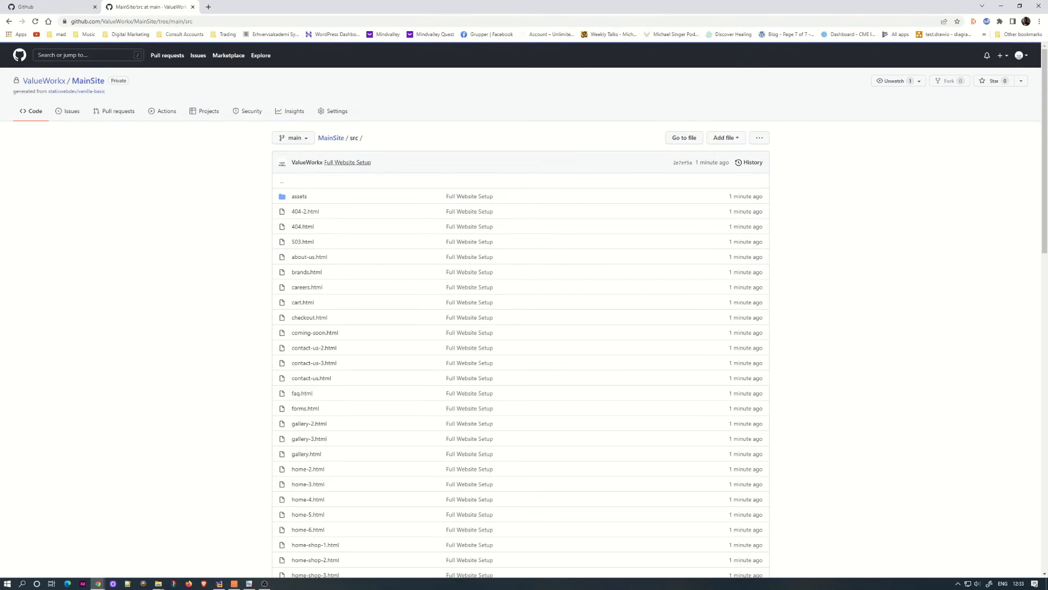
left_click(331, 138)
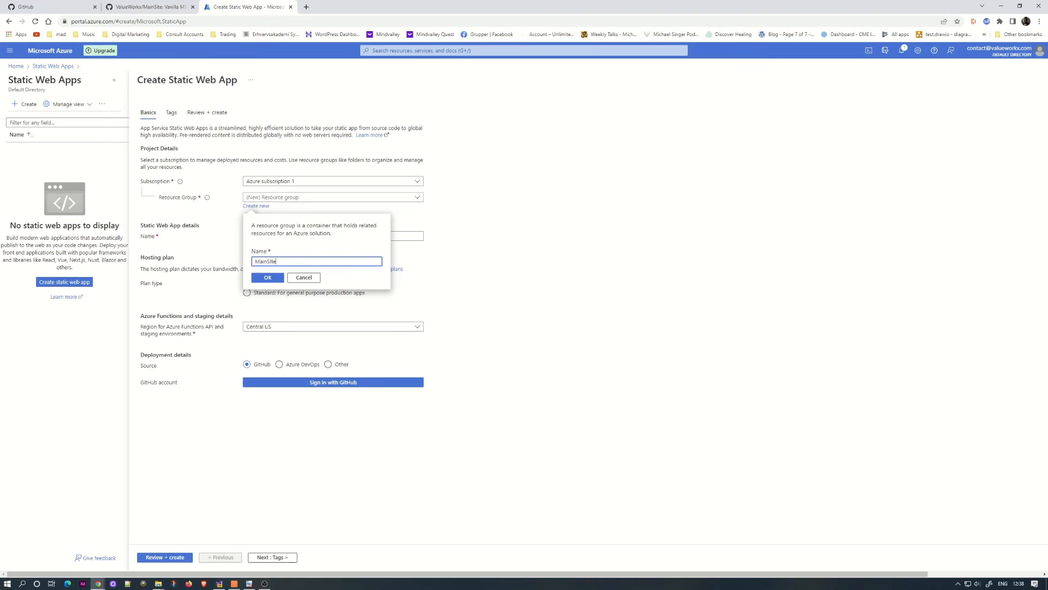
- Name the new Azure resource group ValueWorkXMainPage and create it for the static web app
key("ctrl+a")
type("ValueWorkXMainPag")
key("Return")
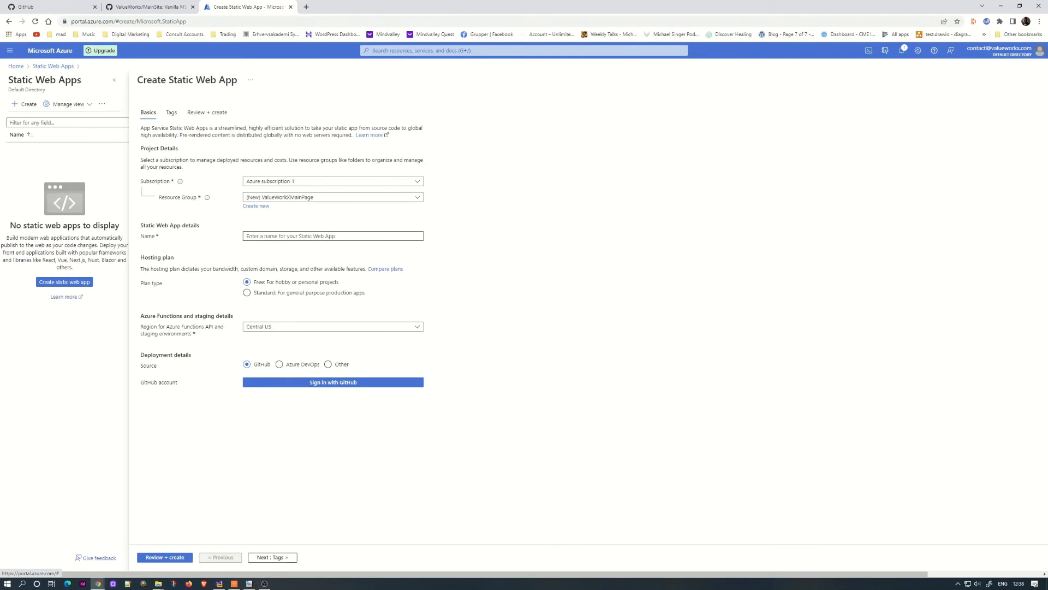
- Name the static web app MainSite and set its Azure Functions and staging region to West Europe
left_click(333, 236)
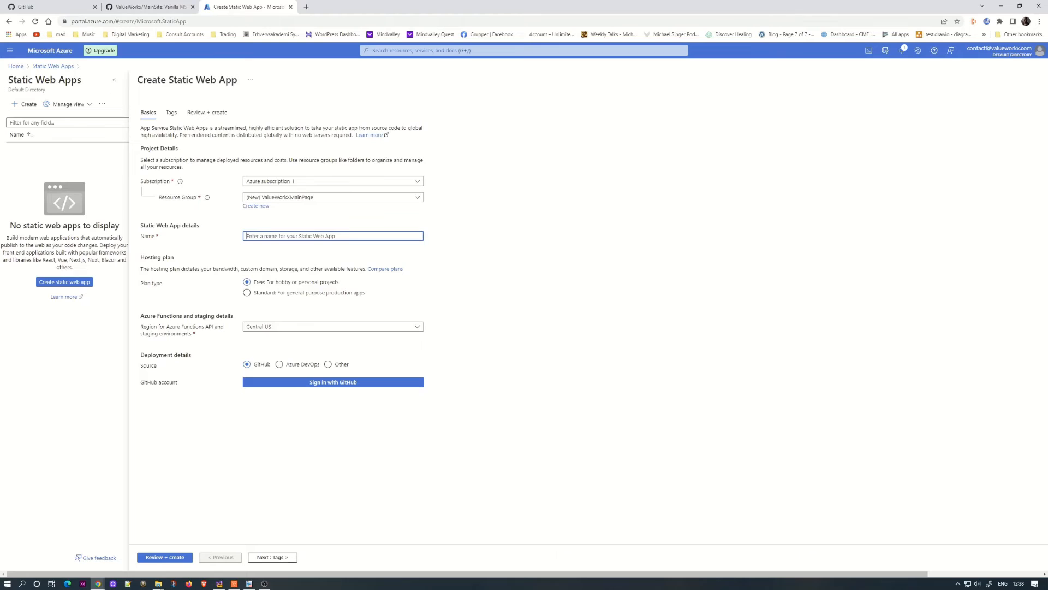
type("MainSIte")
left_click(333, 327)
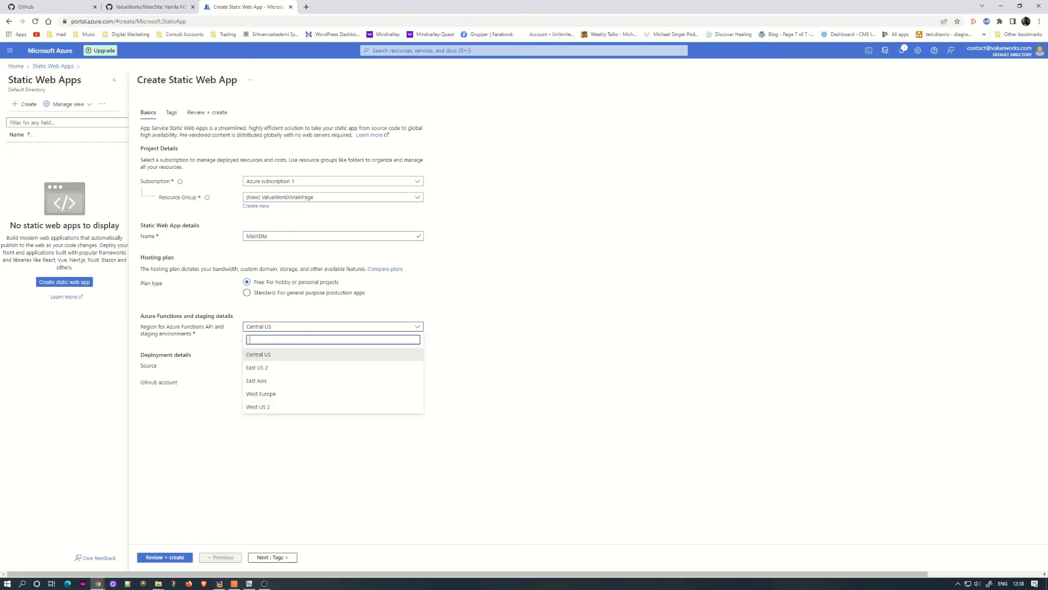
left_click(261, 393)
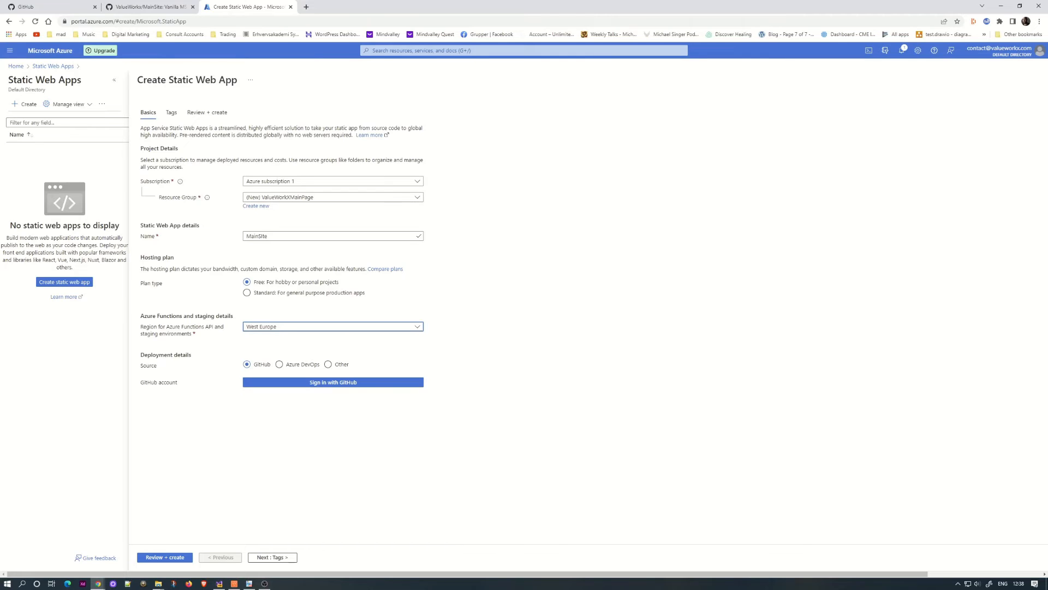
- Authorize Azure Static Web Apps on GitHub and choose the ValueWorkx organization, MainSite repository and main branch as deployment source
left_click(333, 382)
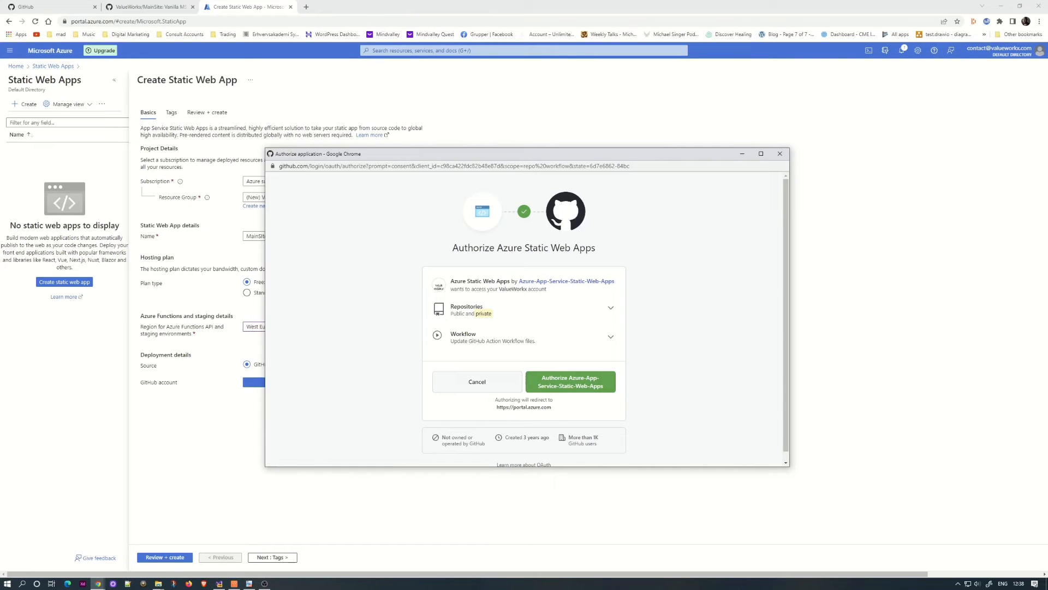
left_click(570, 381)
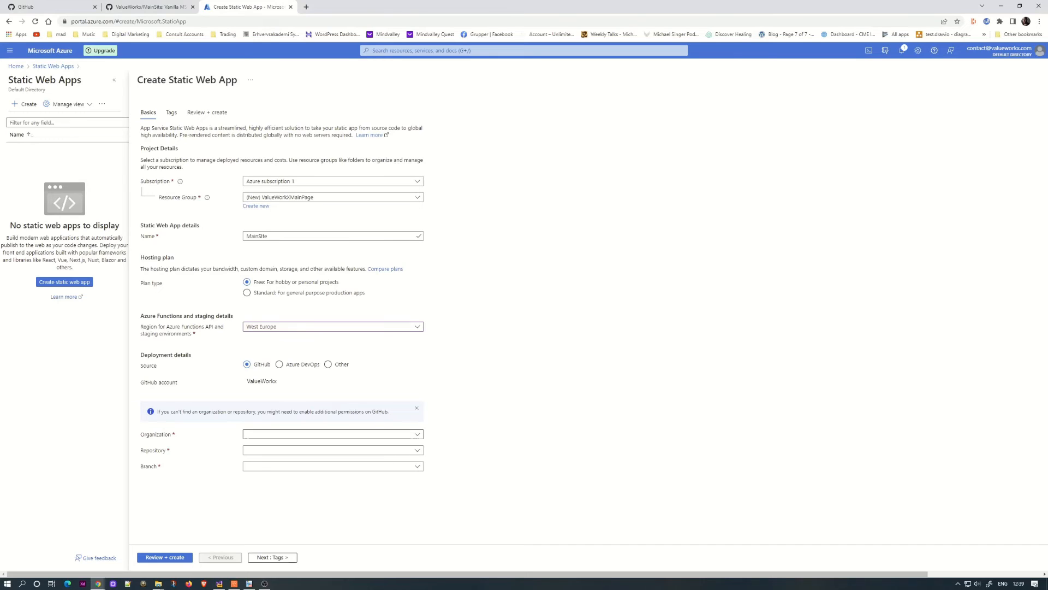
left_click(333, 434)
left_click(260, 462)
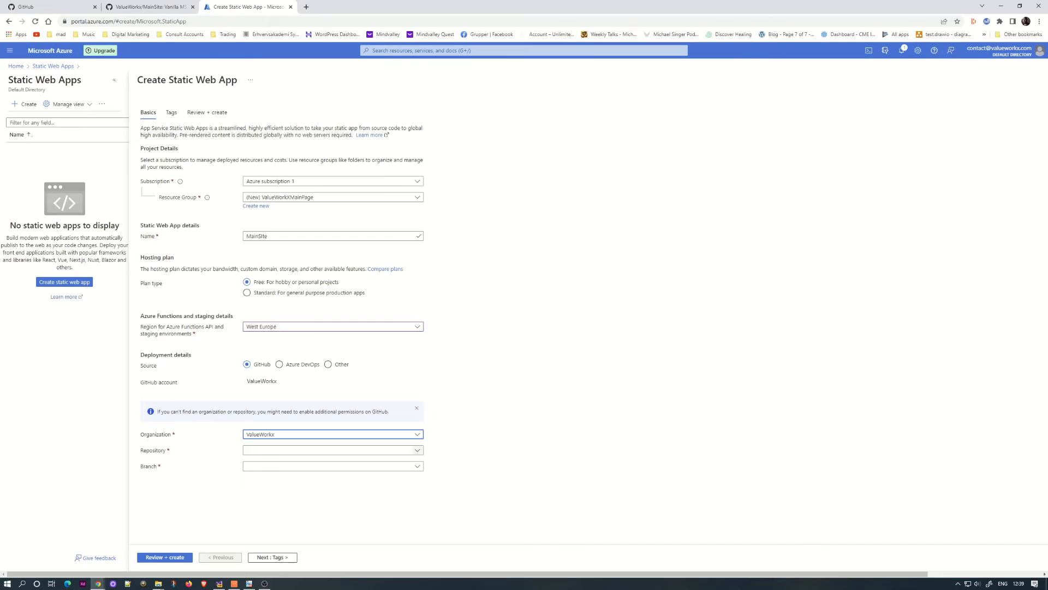
left_click(333, 449)
left_click(259, 477)
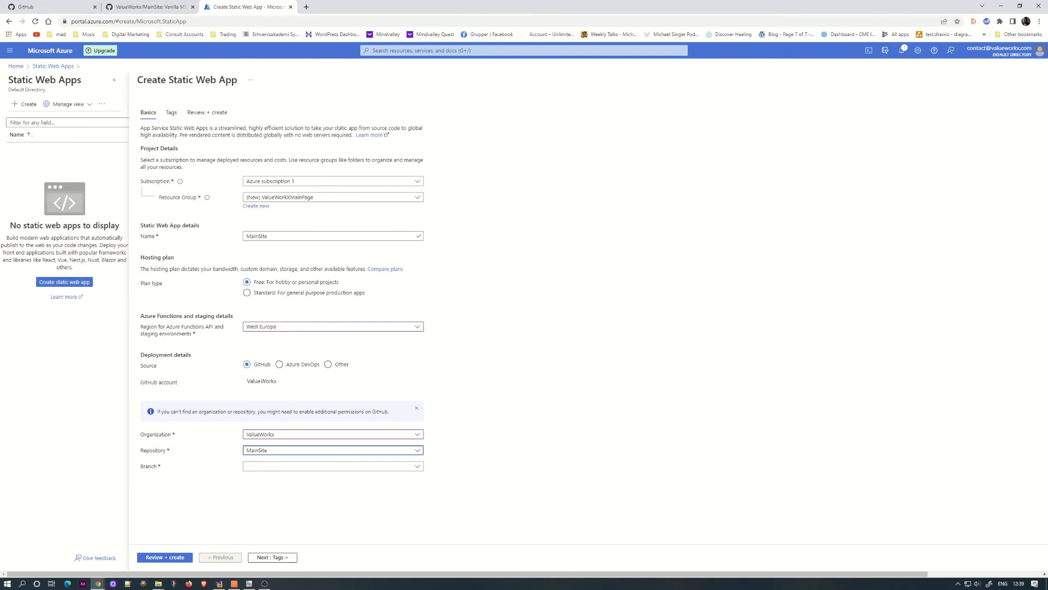
left_click(333, 466)
left_click(259, 493)
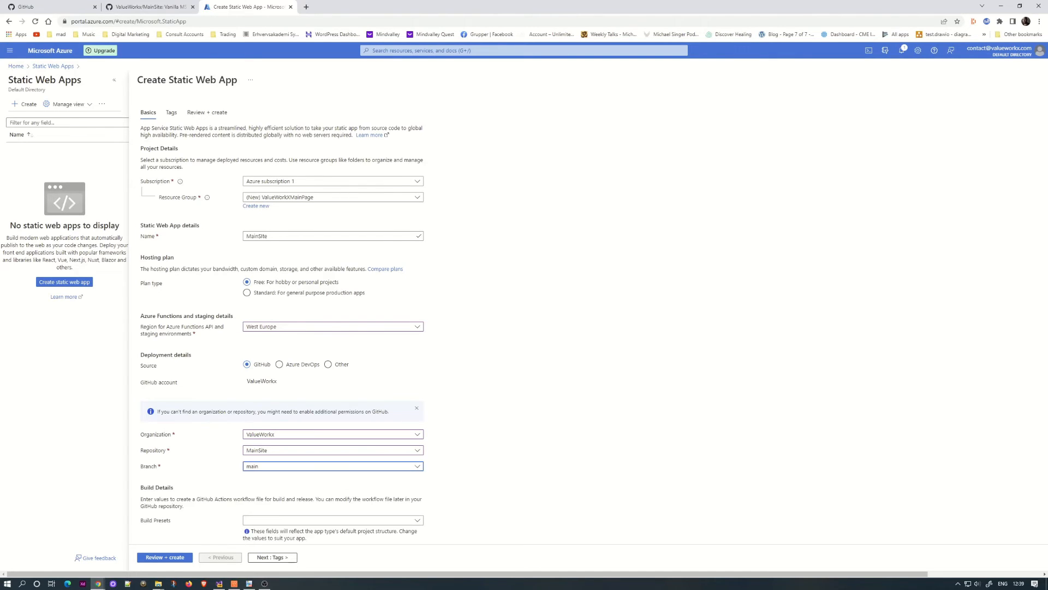
- Set the build preset to Custom and the app location to /src
scroll(281, 319, "down", 1)
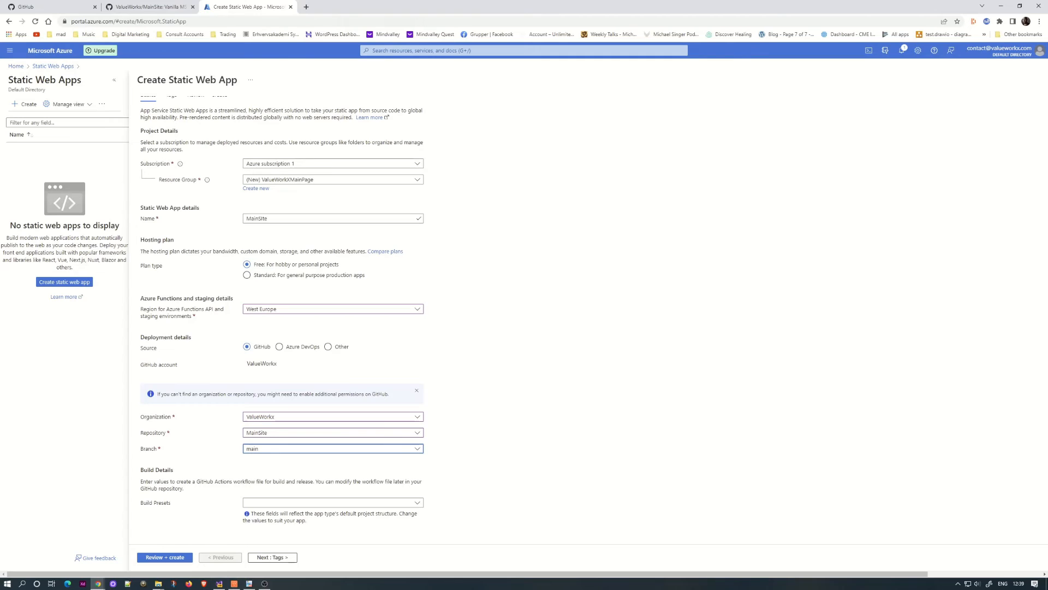
left_click(418, 502)
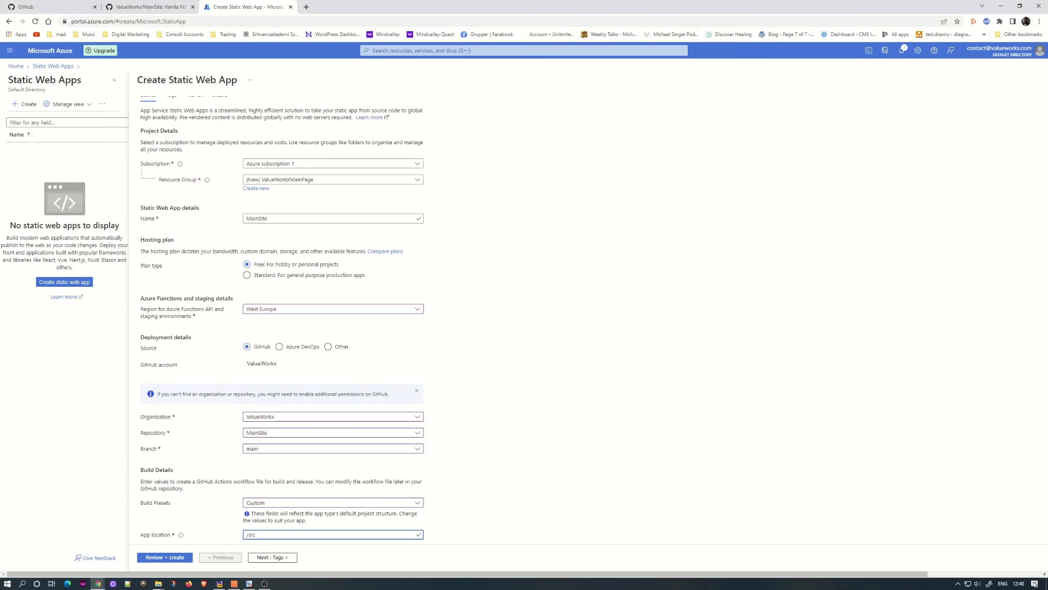
scroll(281, 318, "down", 1)
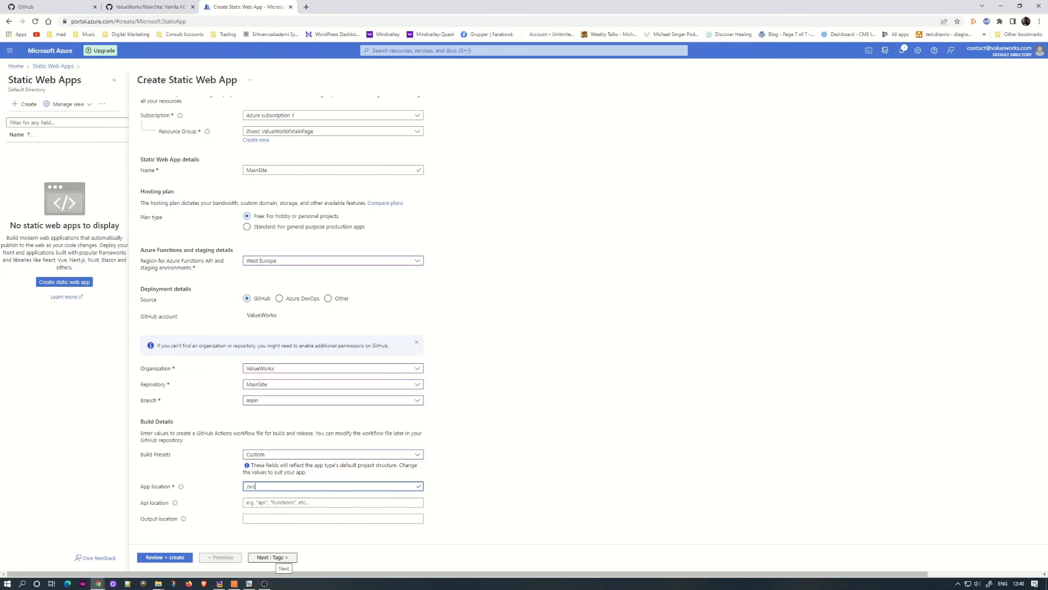
- Skip the tags, review and create the static web app, and open the deployed resource
left_click(276, 559)
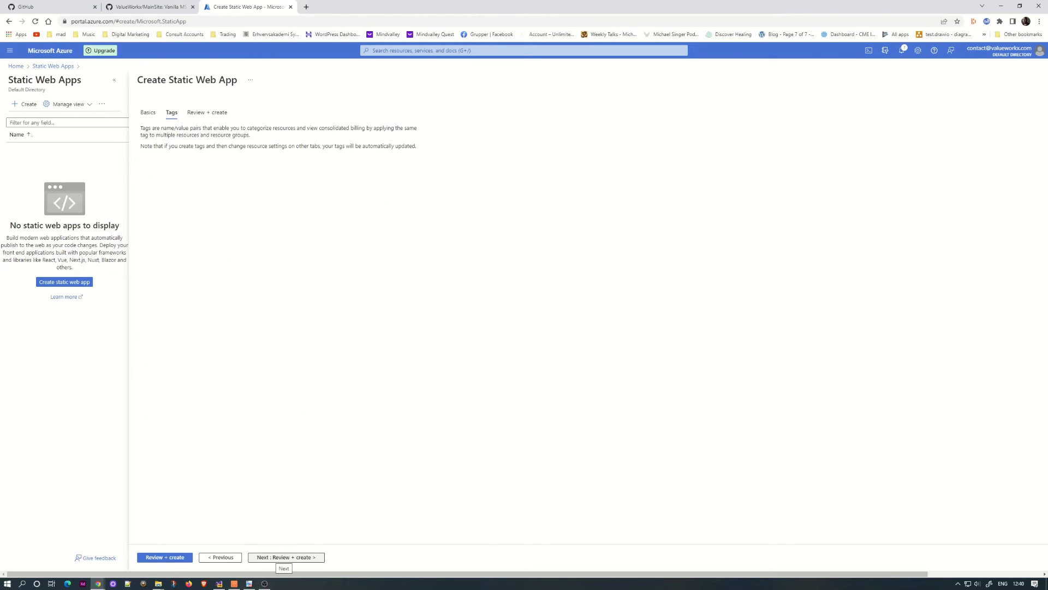
left_click(275, 557)
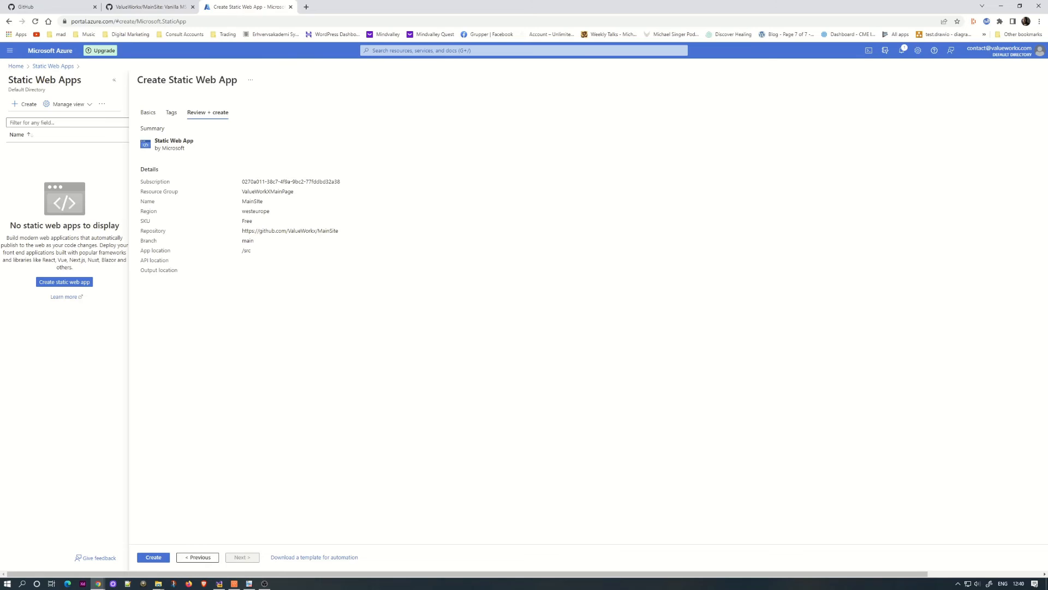
left_click(154, 557)
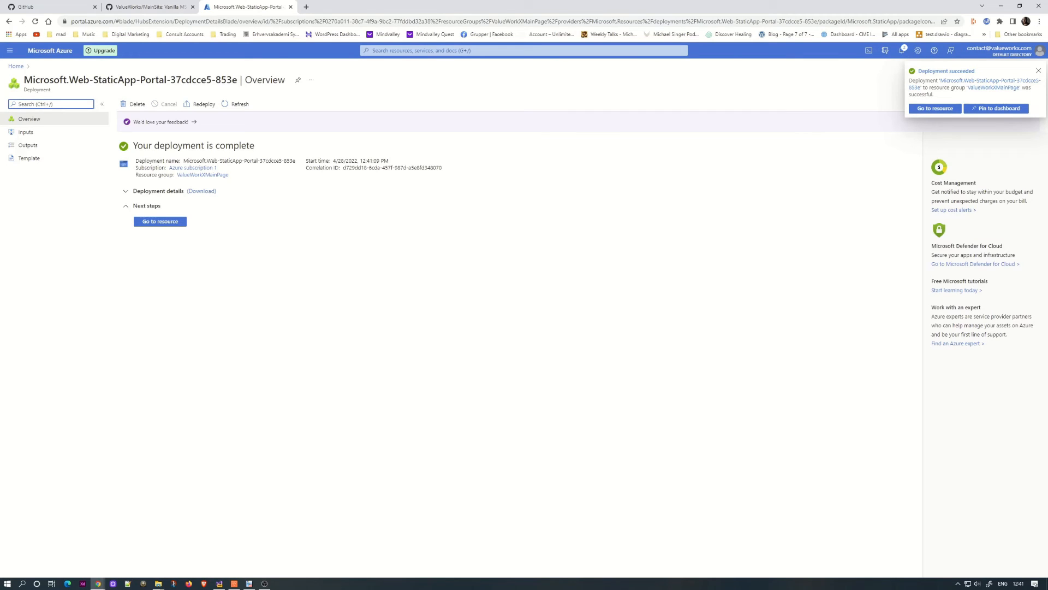
left_click(935, 109)
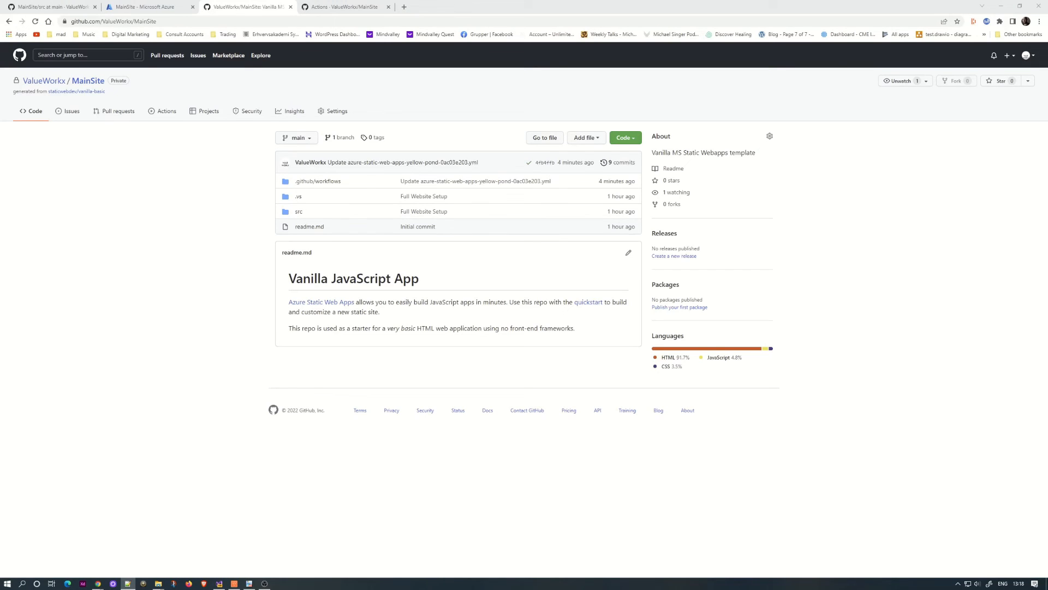
- Enter the Oryx build error about the undetermined app artifact location in a new Notepad document and close it without saving
key("super")
type("note")
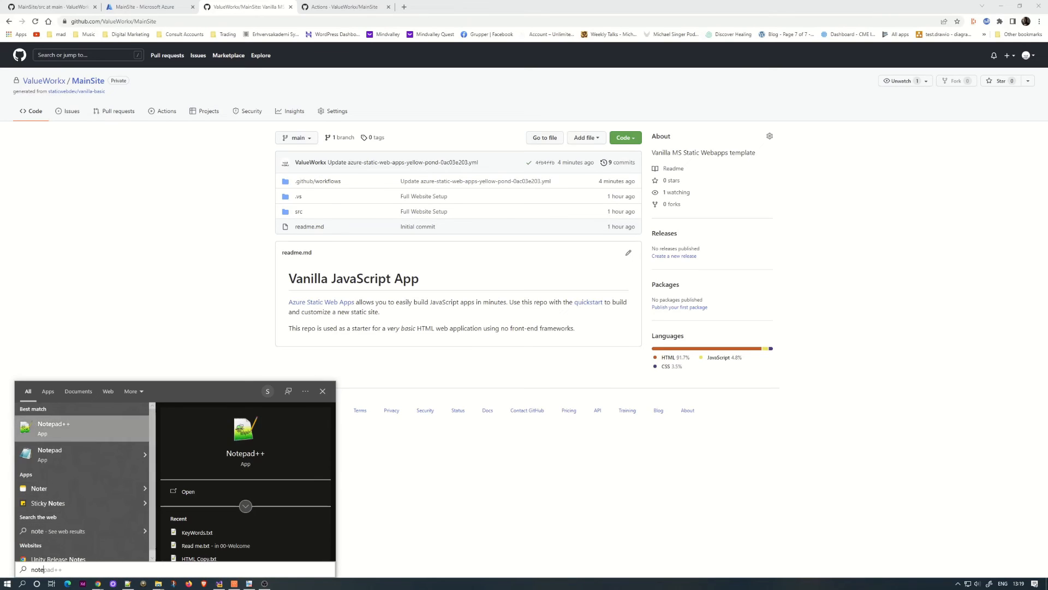
key("Down")
key("Return")
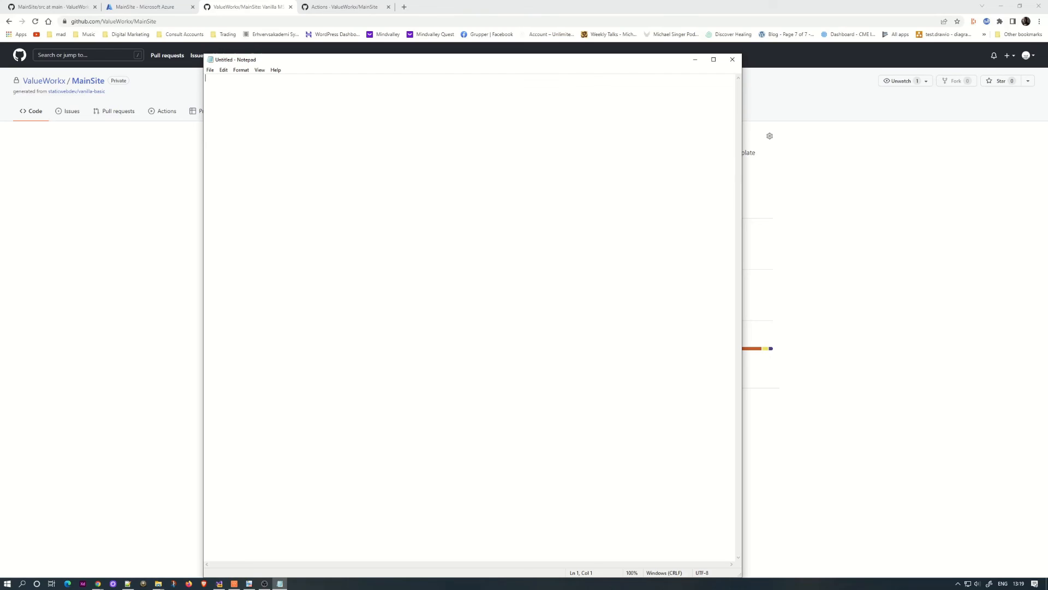
type("Oryx built the app folder but was unable to determine the location of the app artifacts. Please specify the app artifact location.")
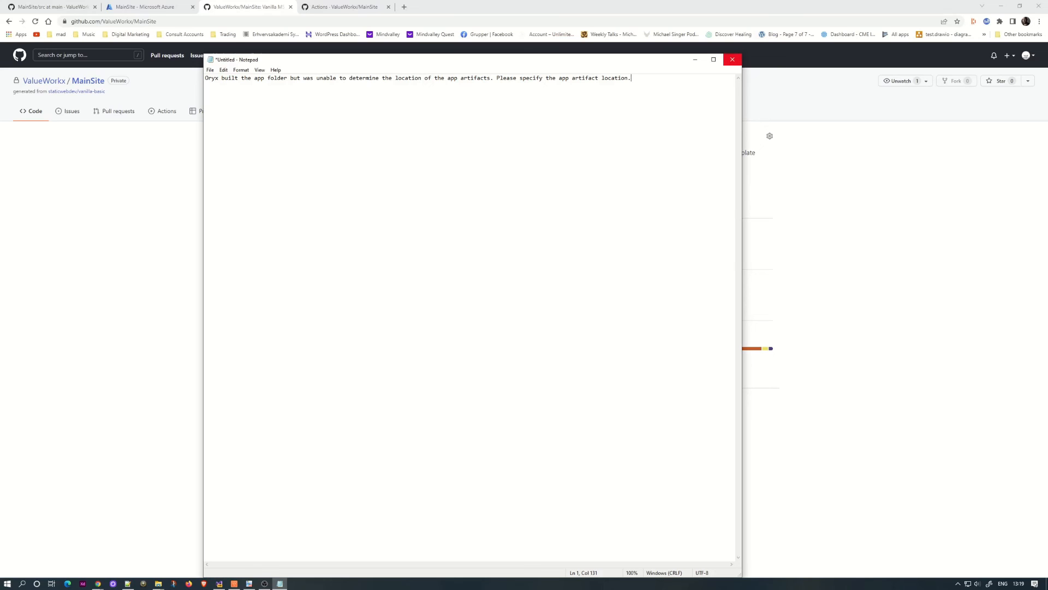
left_click(732, 59)
left_click(538, 293)
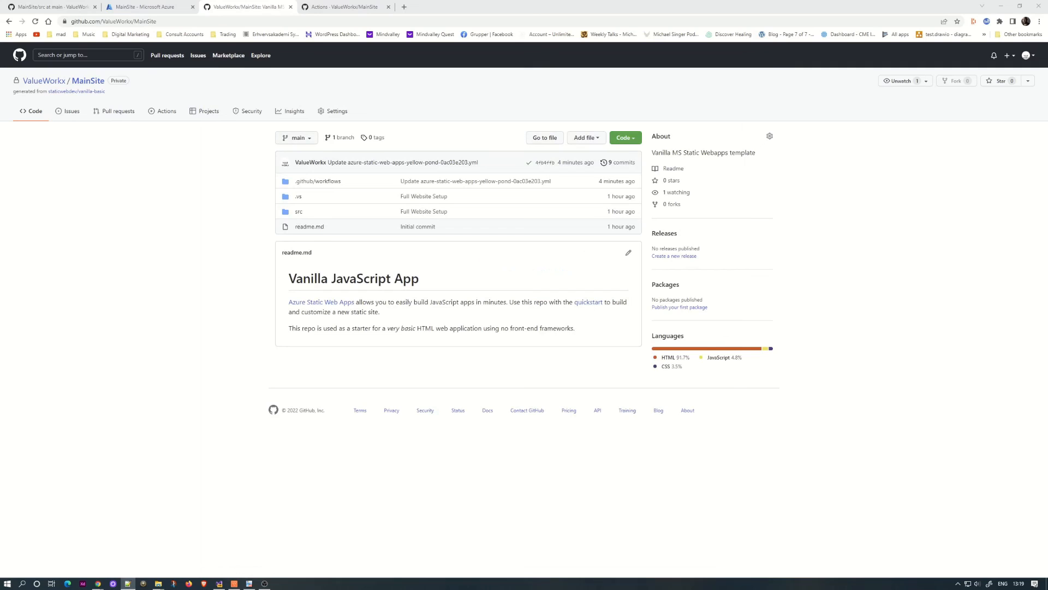
- Open the list of GitHub Actions workflow runs for the MainSite repository
left_click(164, 111)
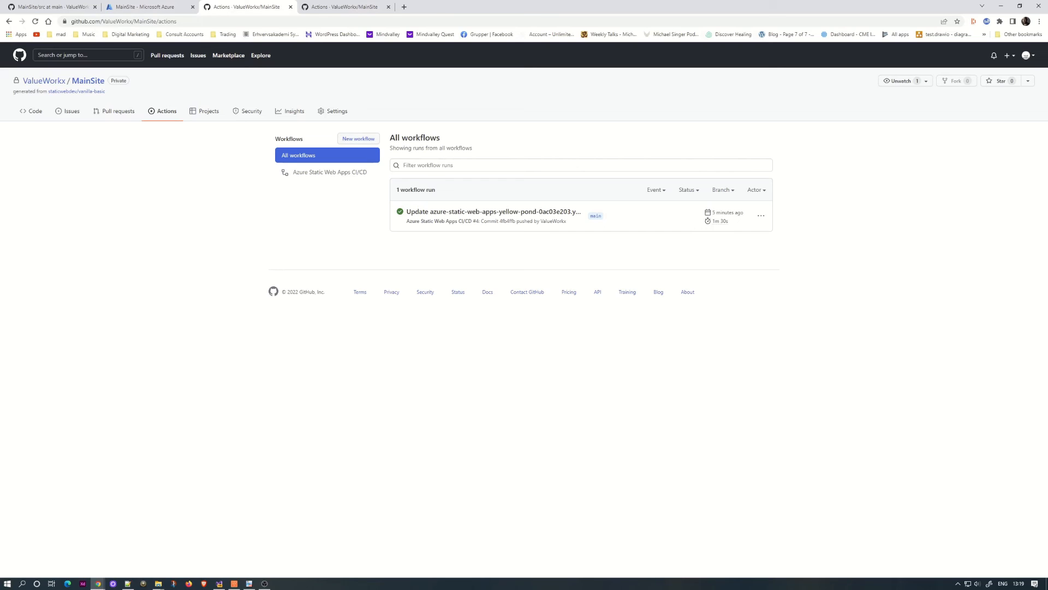
- Open azure-static-web-apps-yellow-pond-0ac03e203.yml for editing, highlight its skip_app_build: true line, and return to the workflow runs without committing
left_click(31, 111)
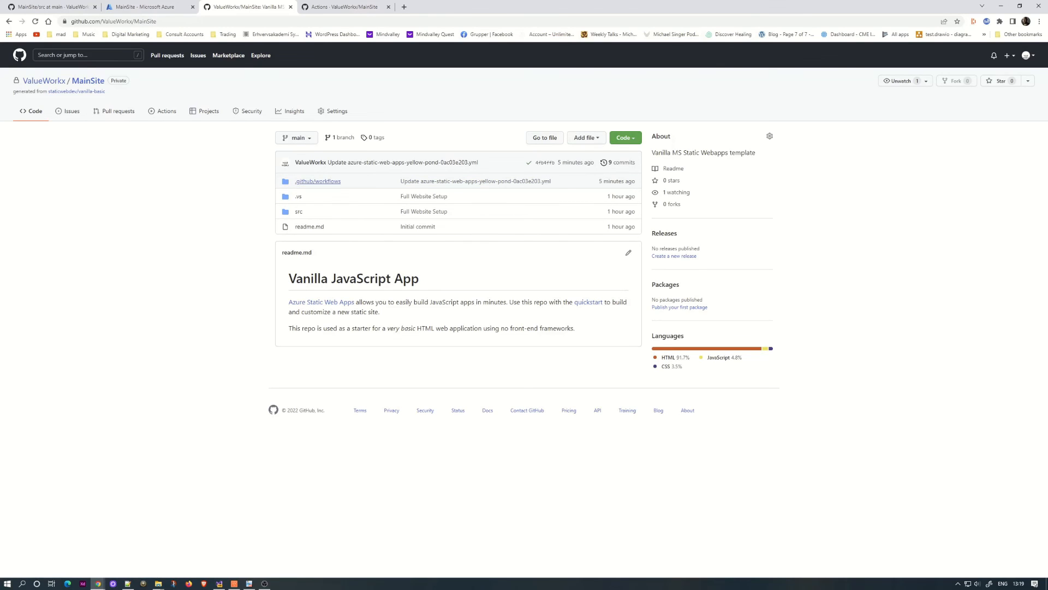
left_click(317, 180)
left_click(360, 196)
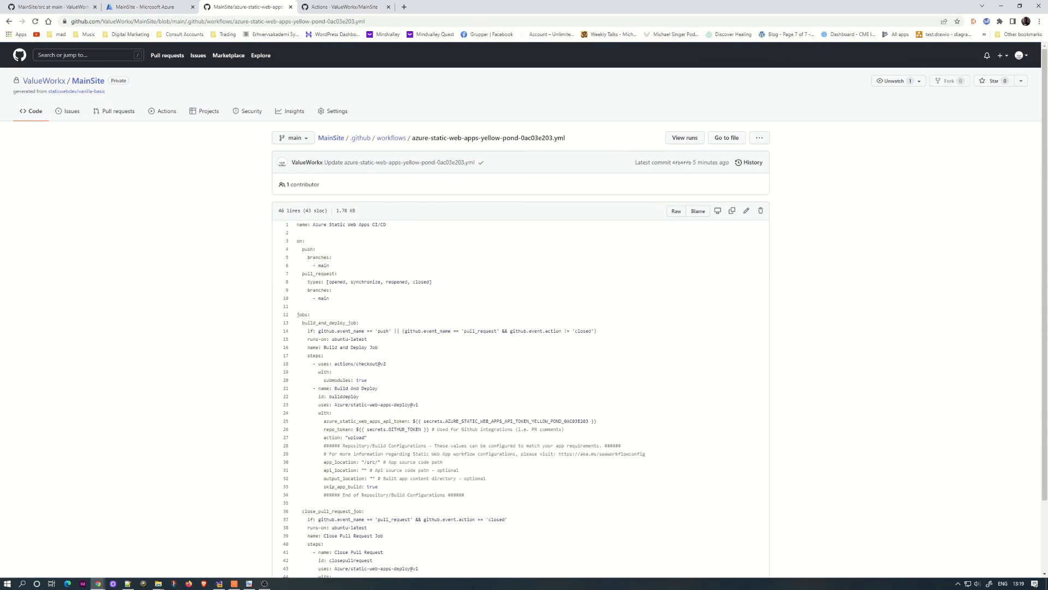
left_click(745, 211)
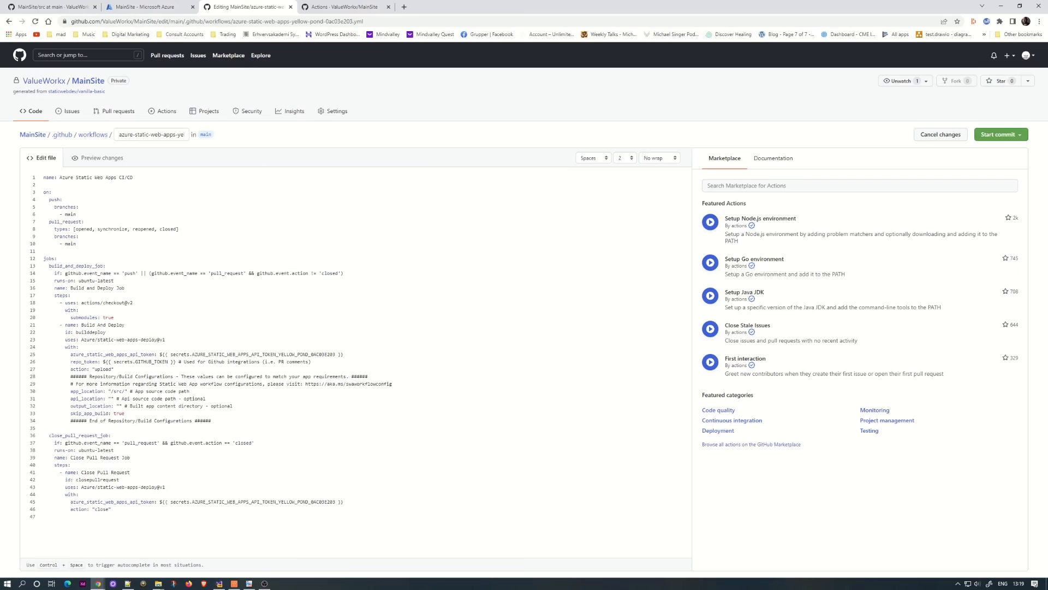
left_click_drag(125, 413, 65, 413)
left_click(31, 112)
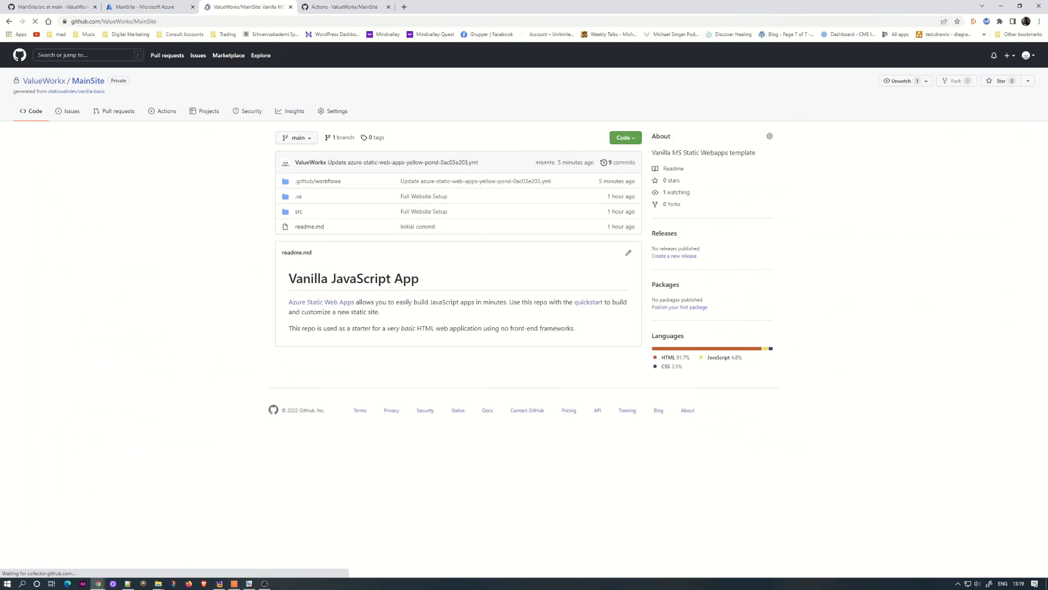
left_click(164, 111)
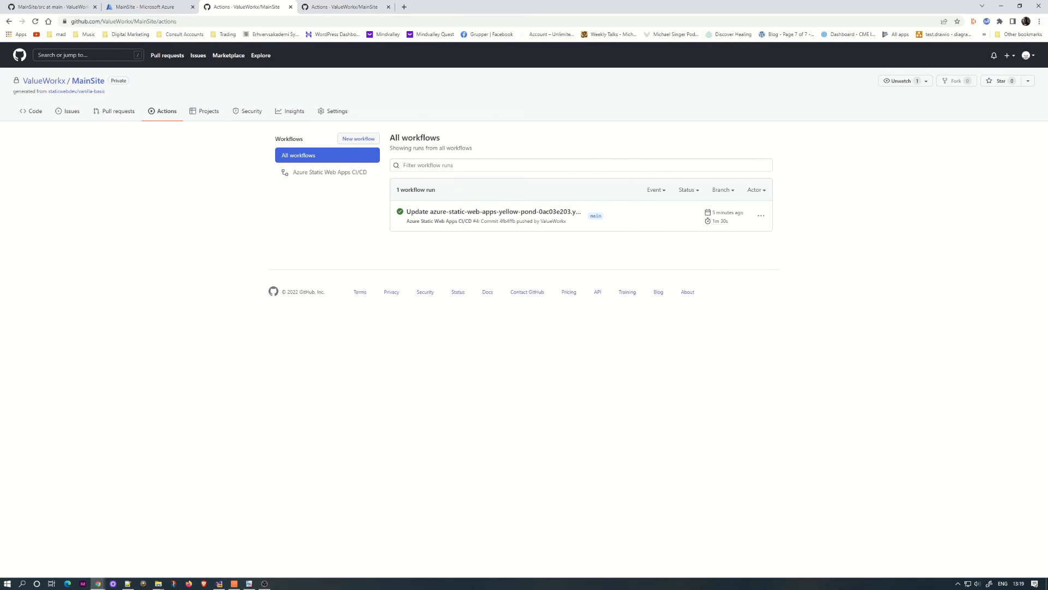
- Open the deployed site's URL from the MainSite resource in Azure and view its Services icon 1 and Shop pages
left_click(145, 7)
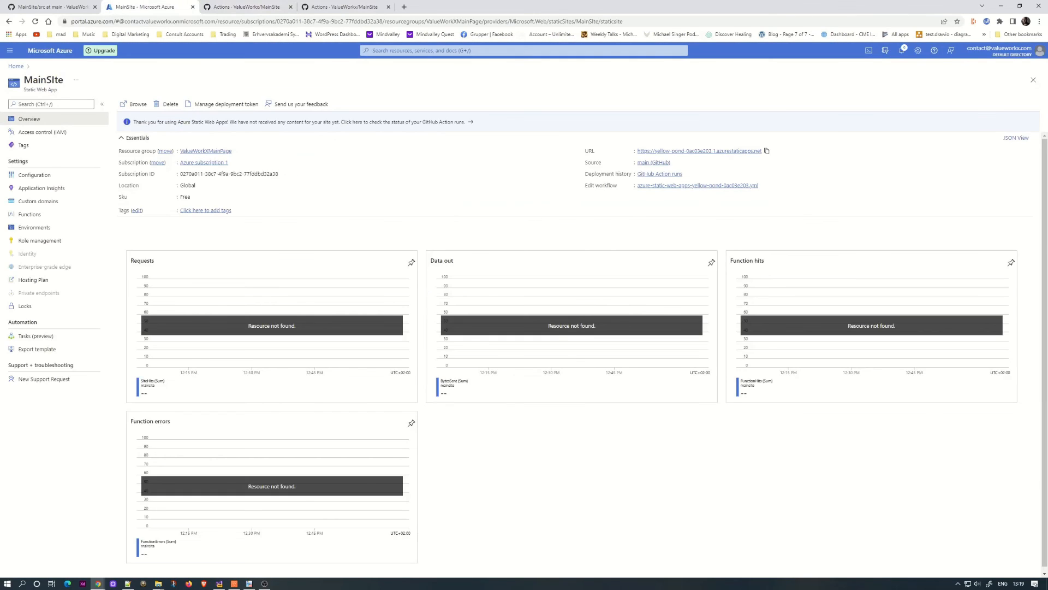
left_click(700, 151)
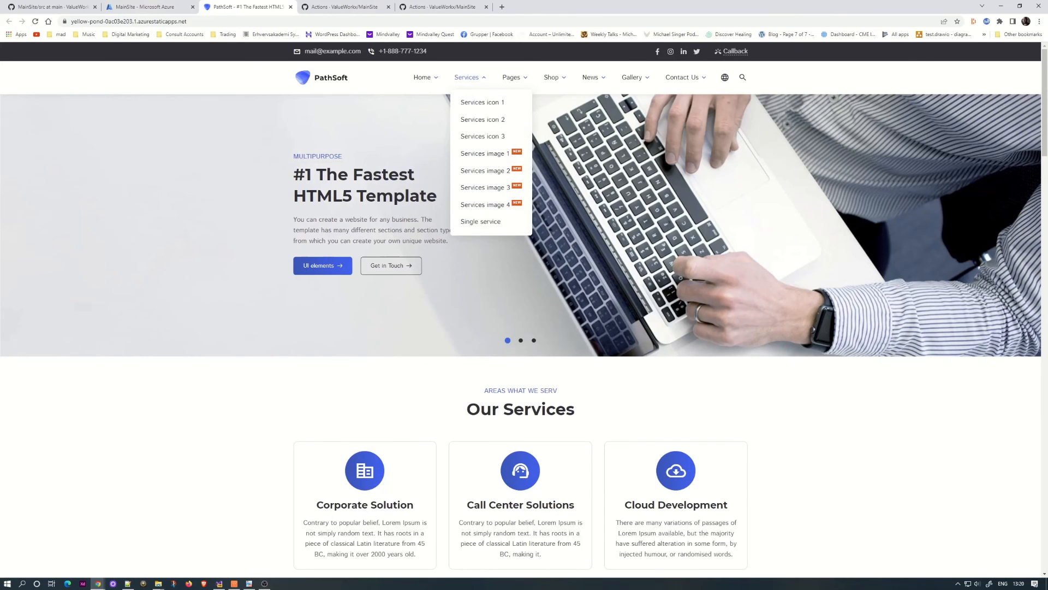
left_click(472, 101)
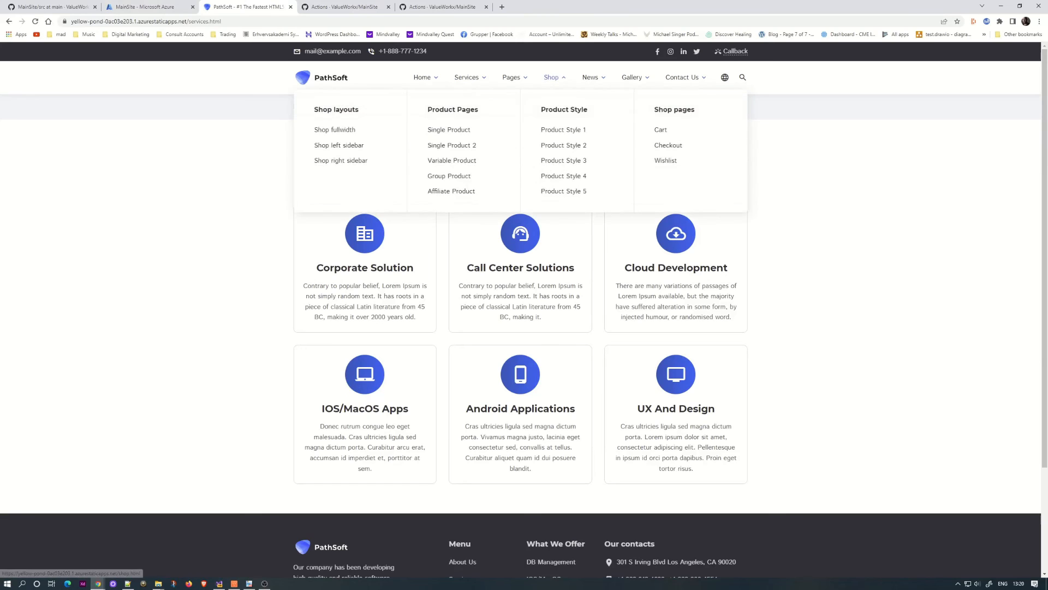
left_click(552, 77)
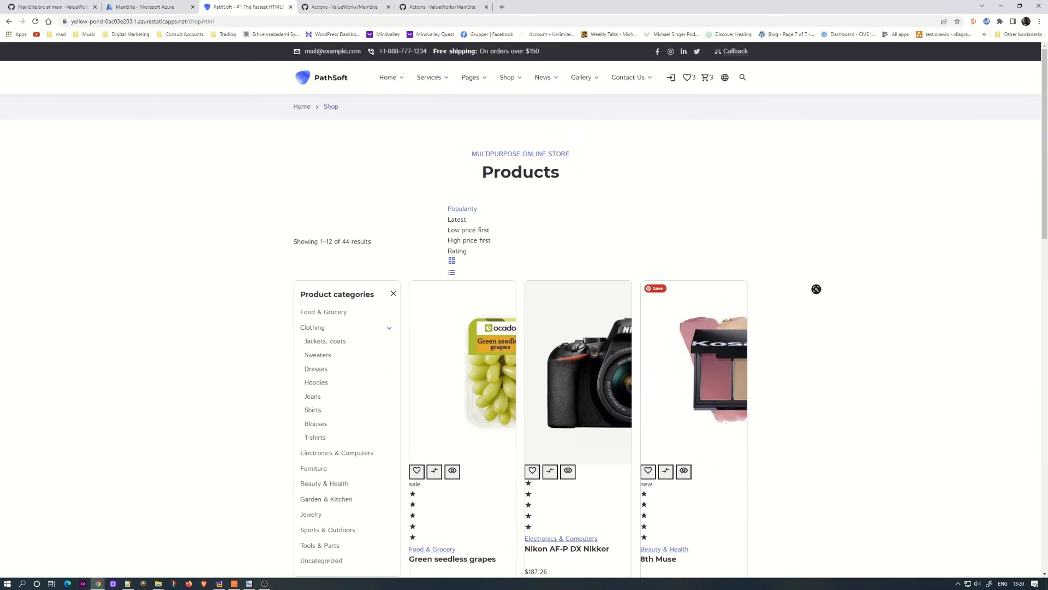